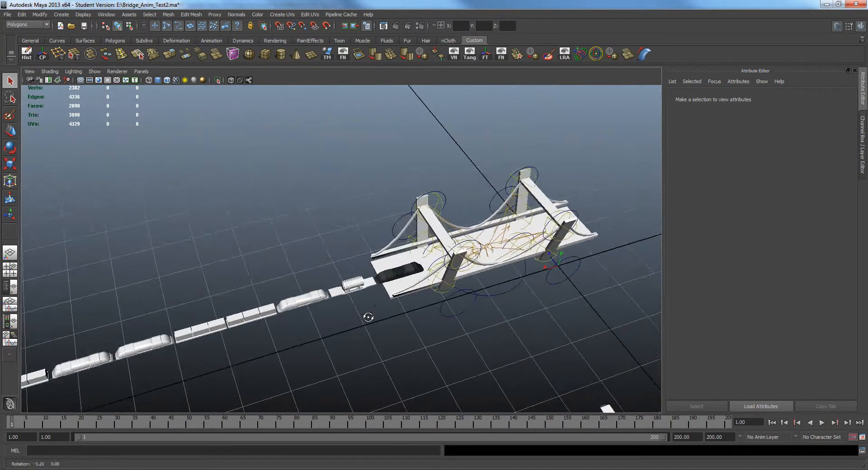
# Examine the bridge rig, its joints and the train on the deck from several angles
pyautogui.scroll(4, 520, 332)
pyautogui.keyDown('alt'); pyautogui.moveTo(520, 330); pyautogui.dragTo(345, 256, button='middle'); pyautogui.keyUp('alt')
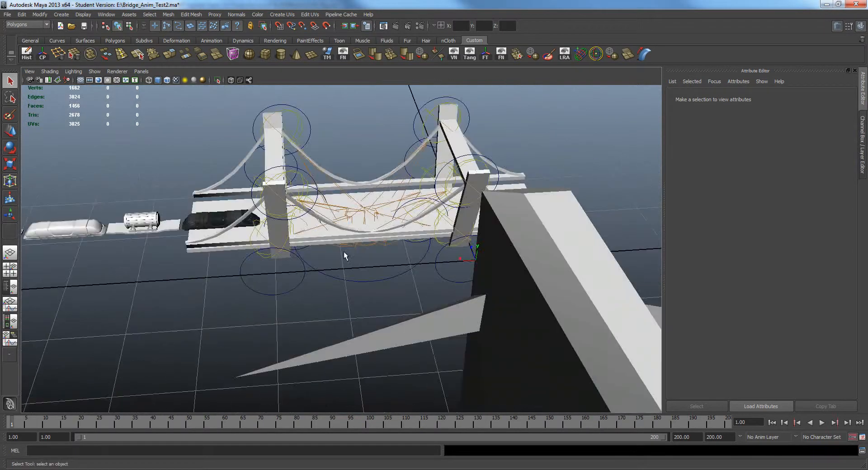
pyautogui.click(316, 238)
pyautogui.scroll(5, 312, 239)
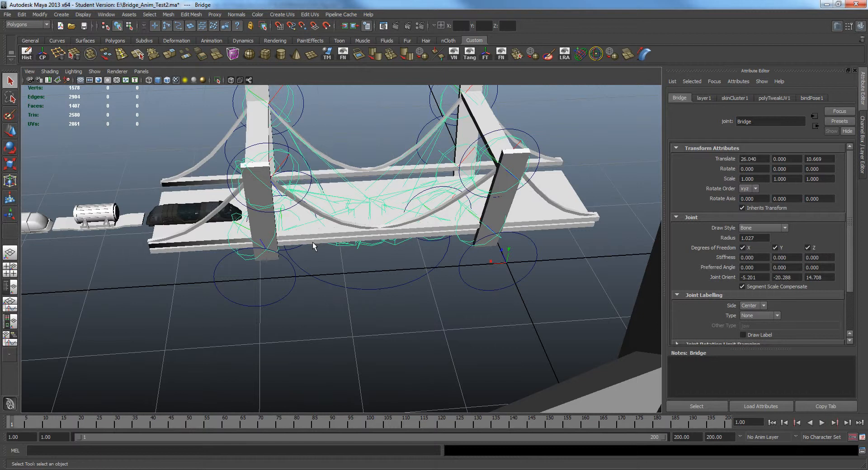
pyautogui.scroll(-3, 340, 249)
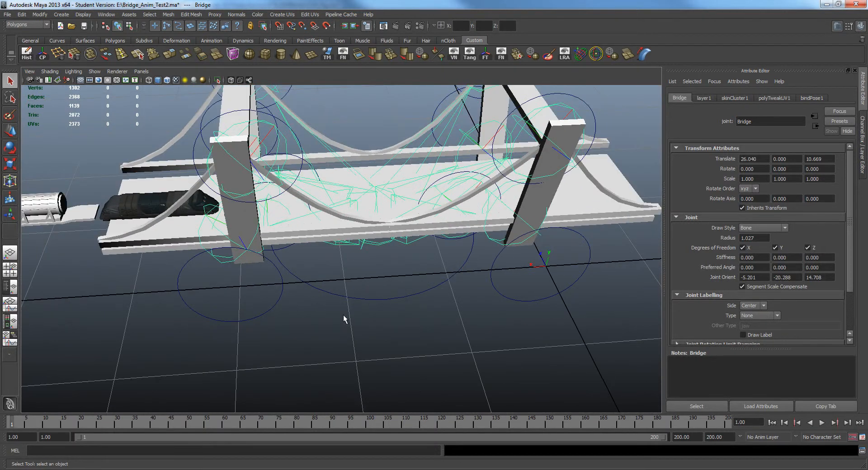
pyautogui.click(318, 307)
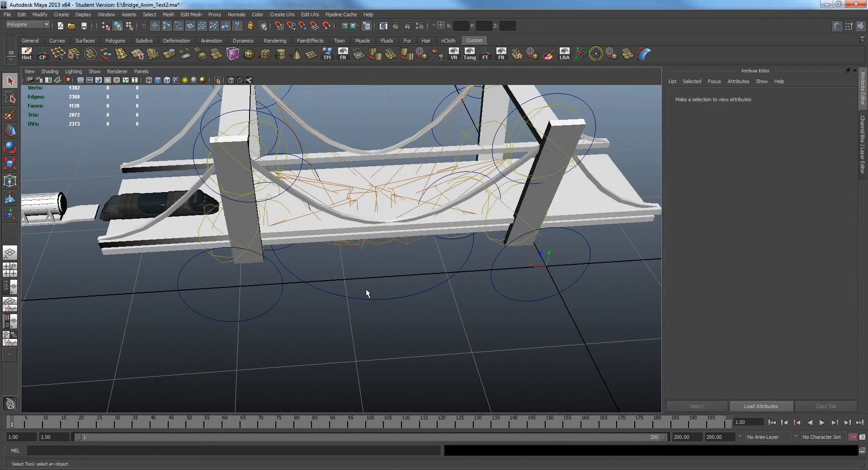
pyautogui.keyDown('alt'); pyautogui.moveTo(310, 316); pyautogui.dragTo(361, 254); pyautogui.keyUp('alt')
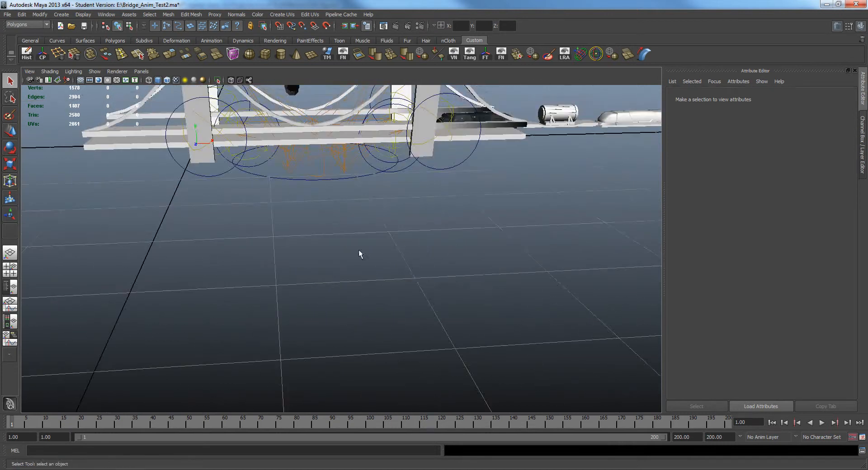
pyautogui.keyDown('alt'); pyautogui.moveTo(361, 254); pyautogui.dragTo(394, 303, button='middle'); pyautogui.keyUp('alt')
pyautogui.keyDown('alt'); pyautogui.moveTo(395, 303); pyautogui.dragTo(409, 284); pyautogui.keyUp('alt')
pyautogui.keyDown('alt'); pyautogui.moveTo(361, 300); pyautogui.dragTo(427, 260); pyautogui.keyUp('alt')
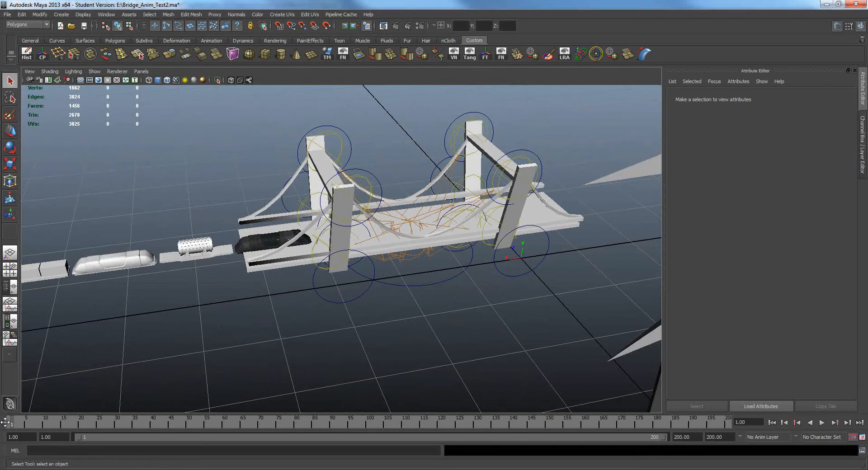
# Play back the bridge animation and view the collapsing deck
pyautogui.hotkey('alt', 'v')
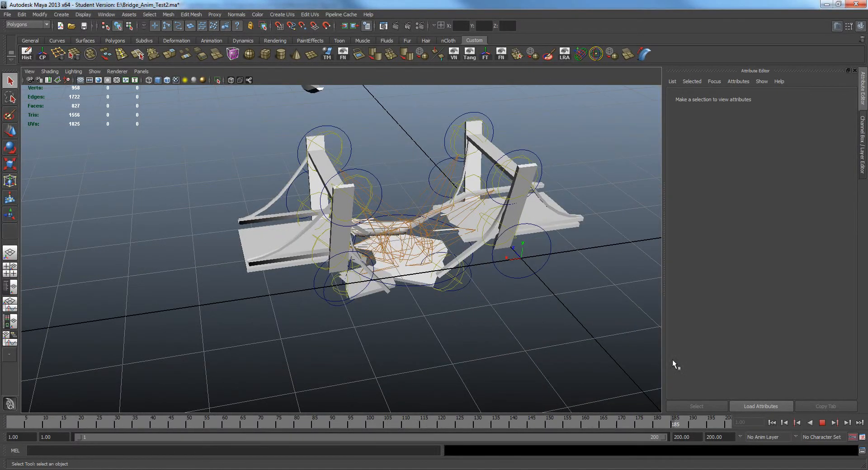
pyautogui.keyDown('alt'); pyautogui.moveTo(456, 341); pyautogui.dragTo(426, 271); pyautogui.keyUp('alt')
# Switch to the Ice_Anims.mb scene and examine the rigged ice chunks along the river from several angles
pyautogui.click(153, 469)
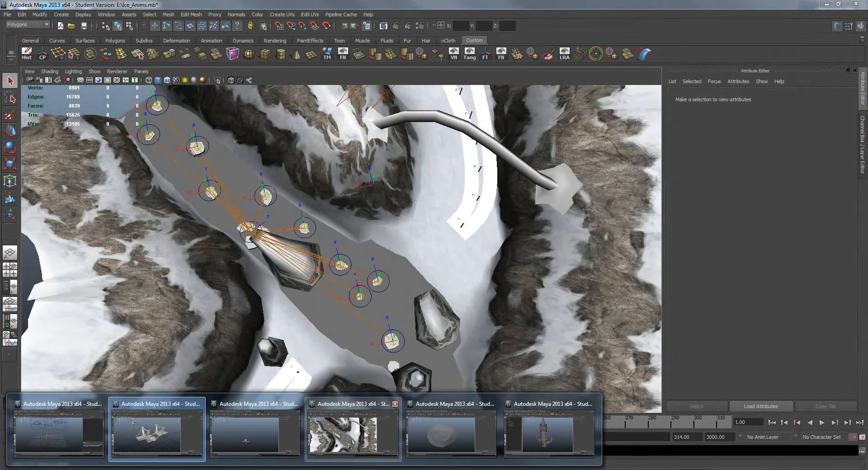
pyautogui.click(365, 435)
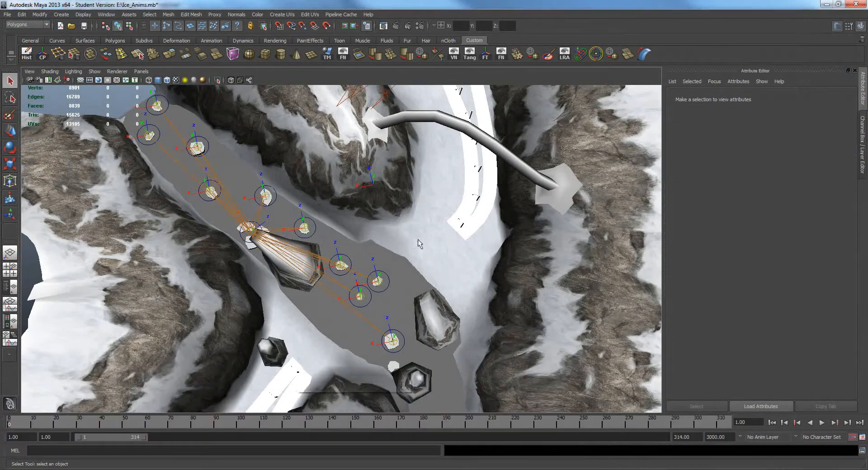
pyautogui.moveTo(294, 224)
pyautogui.keyDown('alt'); pyautogui.mouseDown(button='middle')
pyautogui.moveTo(332, 292)
pyautogui.moveTo(287, 224)
pyautogui.mouseUp(button='middle'); pyautogui.keyUp('alt')
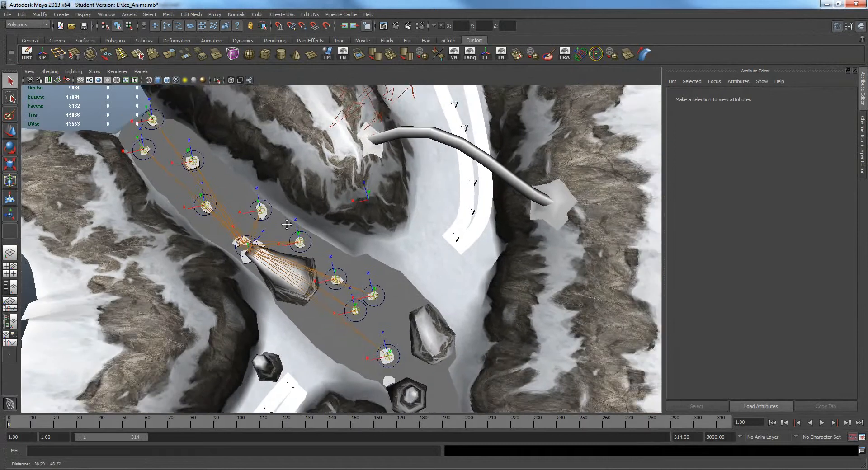
pyautogui.keyDown('alt'); pyautogui.moveTo(277, 242); pyautogui.dragTo(307, 273); pyautogui.keyUp('alt')
pyautogui.keyDown('alt'); pyautogui.moveTo(307, 272); pyautogui.dragTo(343, 272, button='middle'); pyautogui.keyUp('alt')
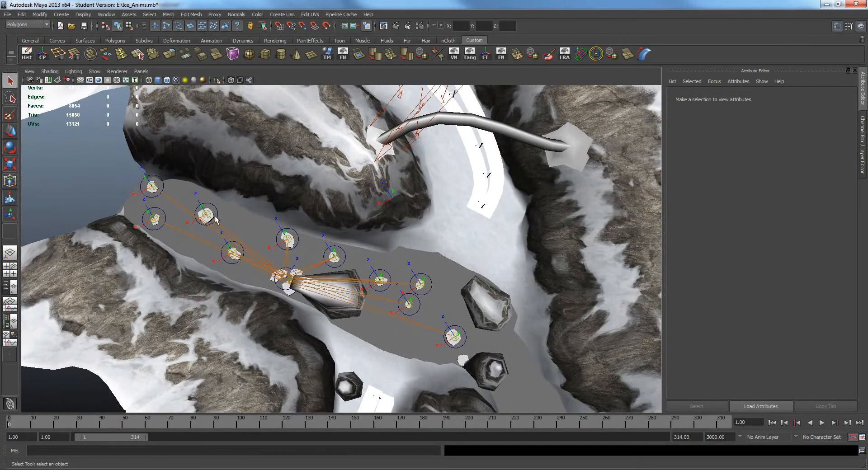
pyautogui.keyDown('alt'); pyautogui.moveTo(455, 354); pyautogui.dragTo(279, 256, button='middle'); pyautogui.keyUp('alt')
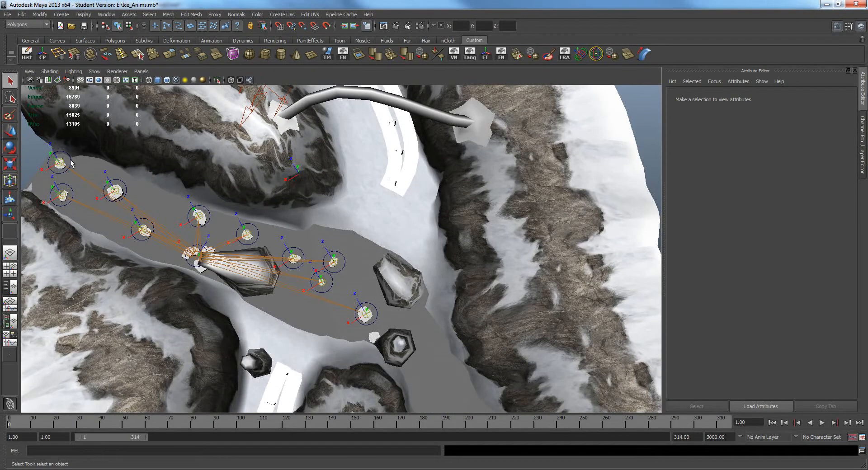
pyautogui.keyDown('alt'); pyautogui.moveTo(206, 269); pyautogui.dragTo(348, 281, button='middle'); pyautogui.keyUp('alt')
pyautogui.keyDown('alt'); pyautogui.moveTo(348, 281); pyautogui.dragTo(330, 290); pyautogui.keyUp('alt')
pyautogui.keyDown('alt'); pyautogui.moveTo(387, 291); pyautogui.dragTo(324, 268, button='middle'); pyautogui.keyUp('alt')
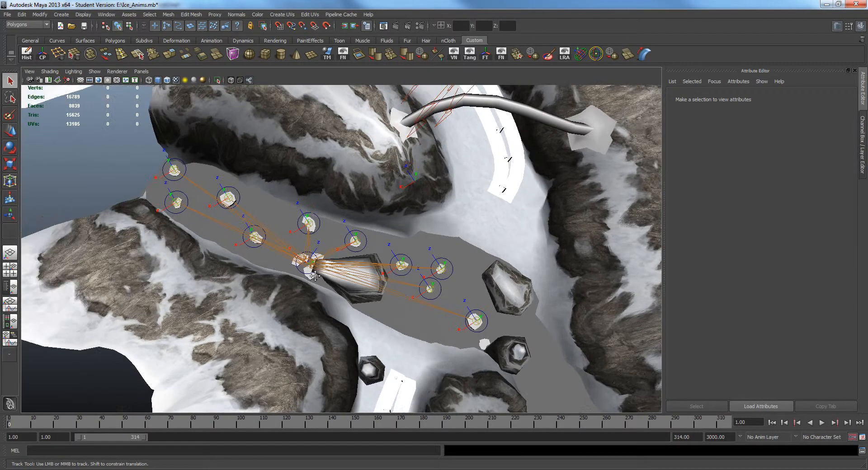
pyautogui.keyDown('alt'); pyautogui.moveTo(324, 272); pyautogui.dragTo(330, 247); pyautogui.keyUp('alt')
pyautogui.keyDown('alt'); pyautogui.moveTo(201, 233); pyautogui.dragTo(270, 293, button='middle'); pyautogui.keyUp('alt')
pyautogui.keyDown('alt'); pyautogui.moveTo(431, 290); pyautogui.dragTo(365, 230, button='middle'); pyautogui.keyUp('alt')
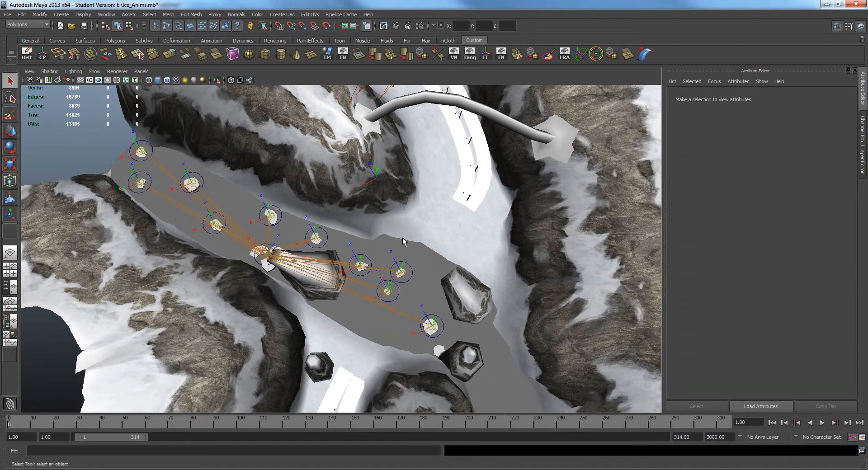
pyautogui.keyDown('alt'); pyautogui.moveTo(344, 241); pyautogui.dragTo(272, 210); pyautogui.keyUp('alt')
pyautogui.keyDown('alt'); pyautogui.moveTo(374, 229); pyautogui.dragTo(393, 290, button='middle'); pyautogui.keyUp('alt')
pyautogui.keyDown('alt'); pyautogui.moveTo(393, 295); pyautogui.dragTo(365, 279); pyautogui.keyUp('alt')
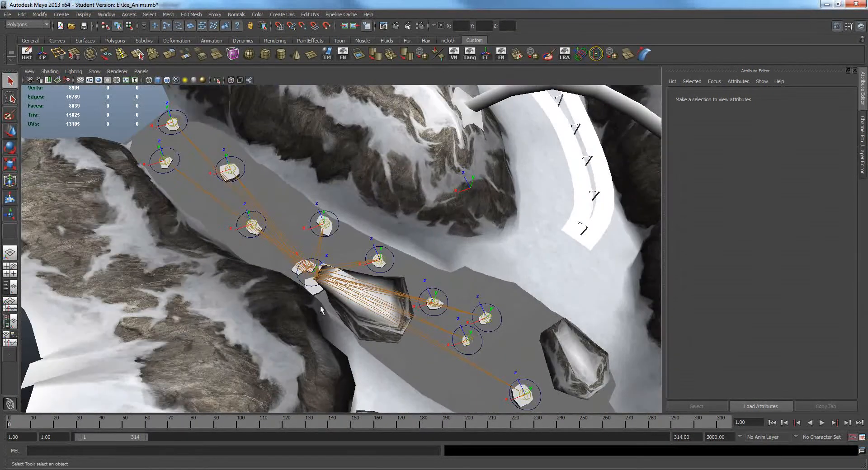
pyautogui.keyDown('alt'); pyautogui.moveTo(324, 252); pyautogui.dragTo(323, 212); pyautogui.keyUp('alt')
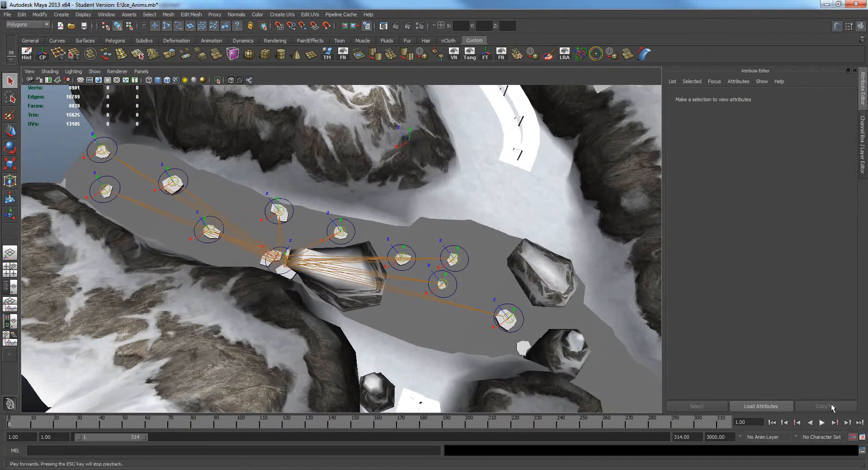
# Play the ice chunk animation, stop it partway, and inspect the chunks along the river
pyautogui.click(822, 422)
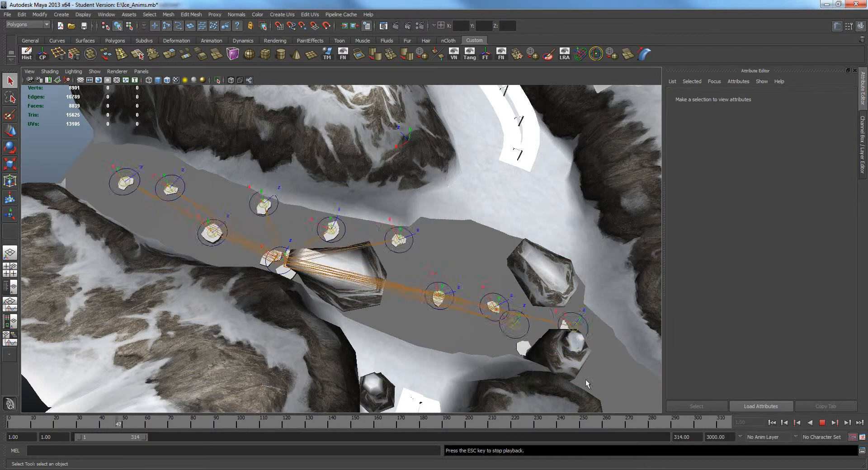
pyautogui.press('Escape')
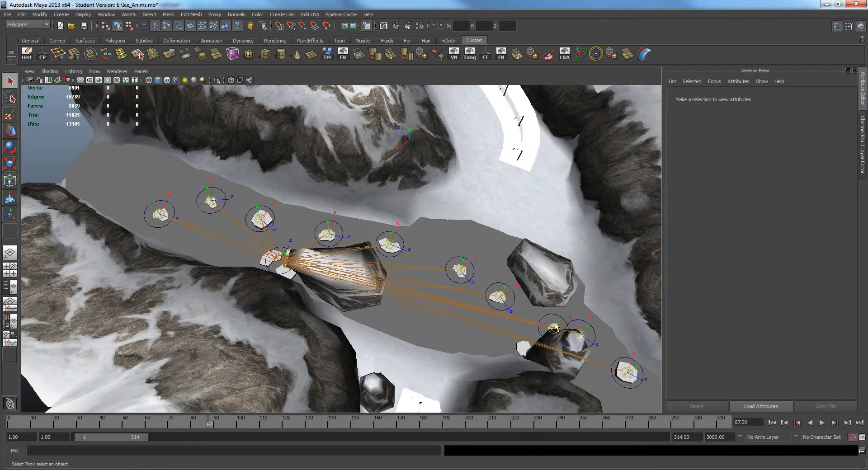
pyautogui.keyDown('alt'); pyautogui.moveTo(415, 243); pyautogui.dragTo(427, 281, button='middle'); pyautogui.keyUp('alt')
pyautogui.keyDown('alt'); pyautogui.moveTo(448, 288); pyautogui.dragTo(328, 293); pyautogui.keyUp('alt')
pyautogui.keyDown('alt'); pyautogui.moveTo(312, 268); pyautogui.dragTo(367, 186, button='middle'); pyautogui.keyUp('alt')
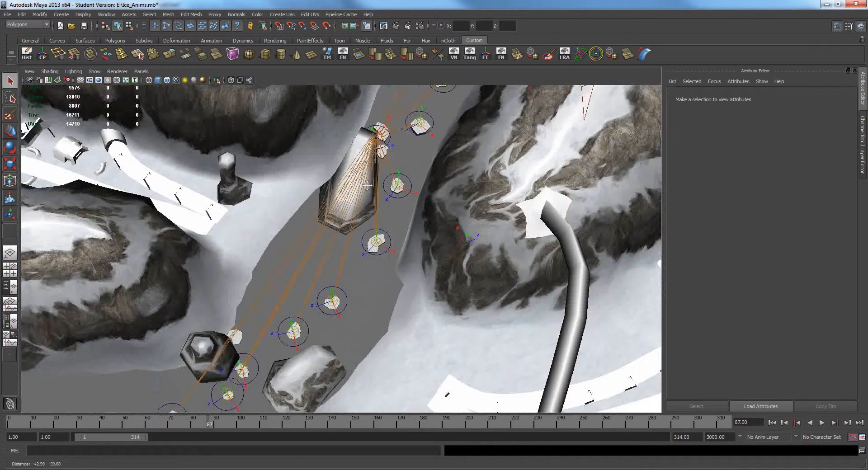
pyautogui.keyDown('alt'); pyautogui.moveTo(367, 186); pyautogui.dragTo(393, 245); pyautogui.keyUp('alt')
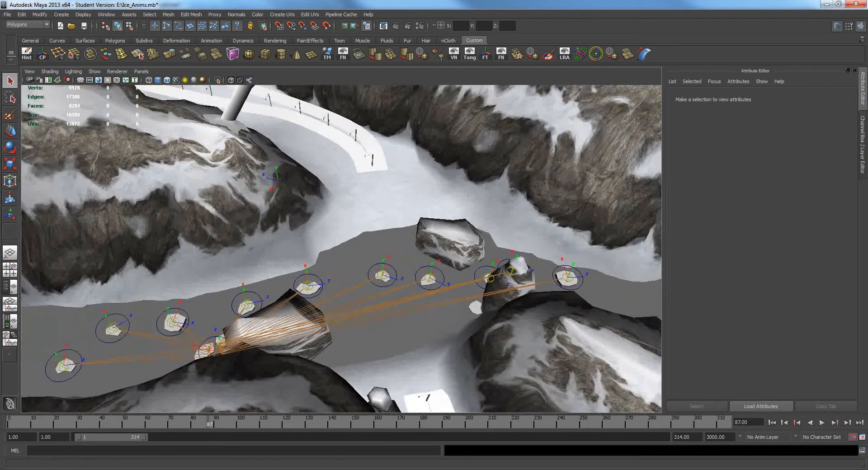
# Switch to the drill.mb scene and examine the drill model and its joint chain up close
pyautogui.click(304, 469)
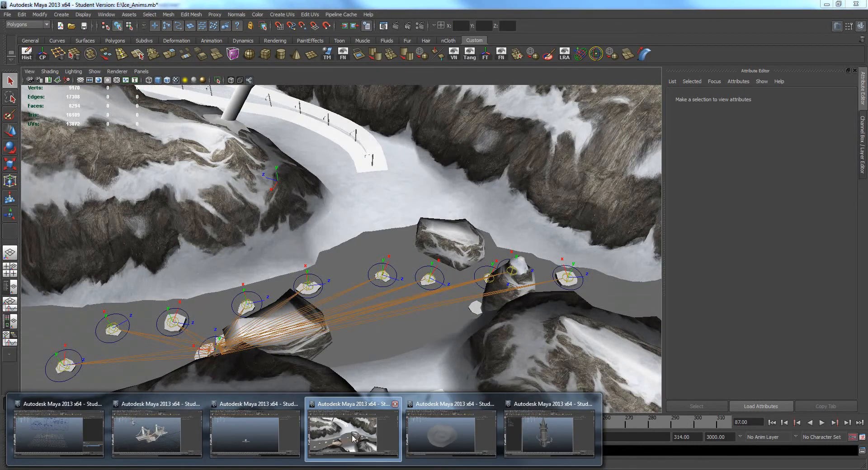
pyautogui.click(250, 431)
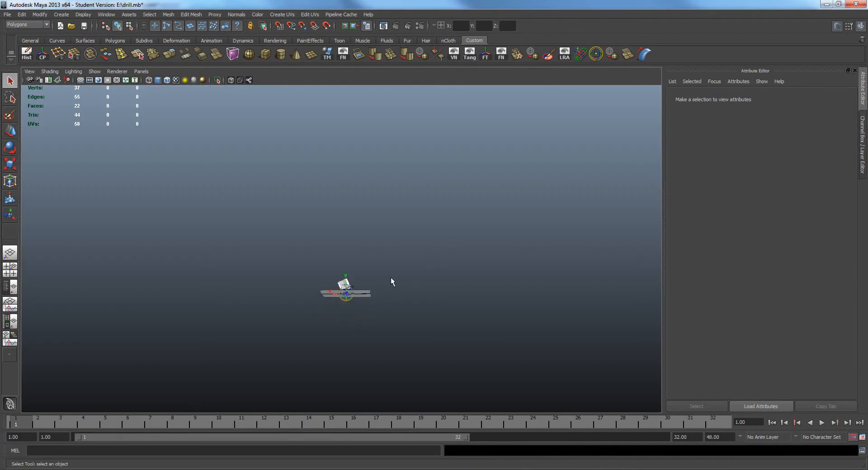
pyautogui.keyDown('alt'); pyautogui.moveTo(381, 325); pyautogui.dragTo(378, 281); pyautogui.keyUp('alt')
pyautogui.scroll(6, 387, 316)
pyautogui.keyDown('alt'); pyautogui.moveTo(365, 249); pyautogui.dragTo(378, 128, button='middle'); pyautogui.keyUp('alt')
pyautogui.keyDown('alt'); pyautogui.moveTo(377, 129); pyautogui.dragTo(395, 300); pyautogui.keyUp('alt')
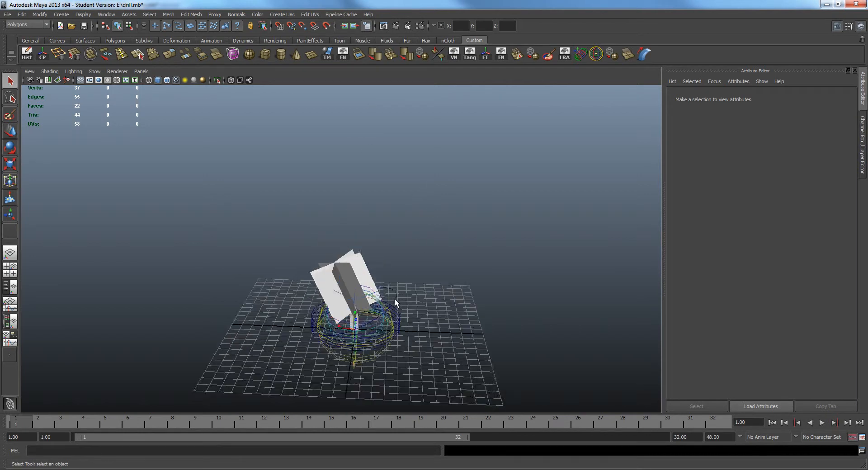
pyautogui.scroll(3, 412, 274)
pyautogui.keyDown('alt'); pyautogui.moveTo(430, 309); pyautogui.dragTo(427, 259, button='middle'); pyautogui.keyUp('alt')
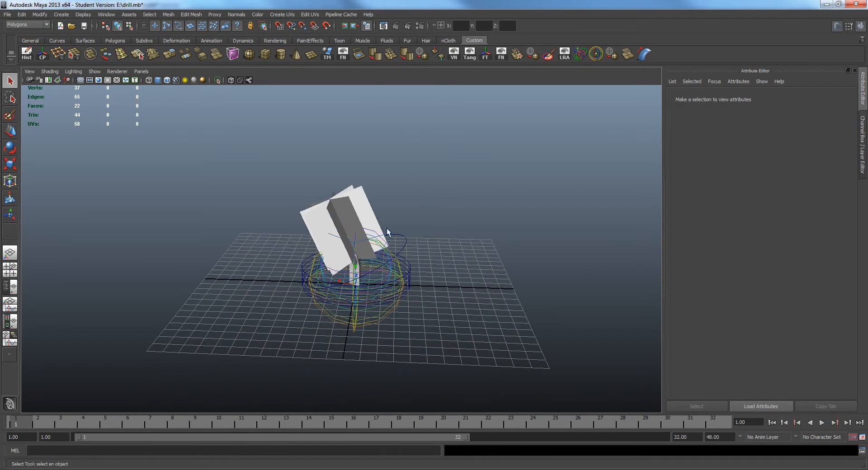
pyautogui.scroll(-3, 404, 199)
pyautogui.keyDown('alt'); pyautogui.moveTo(452, 185); pyautogui.dragTo(430, 225, button='middle'); pyautogui.keyUp('alt')
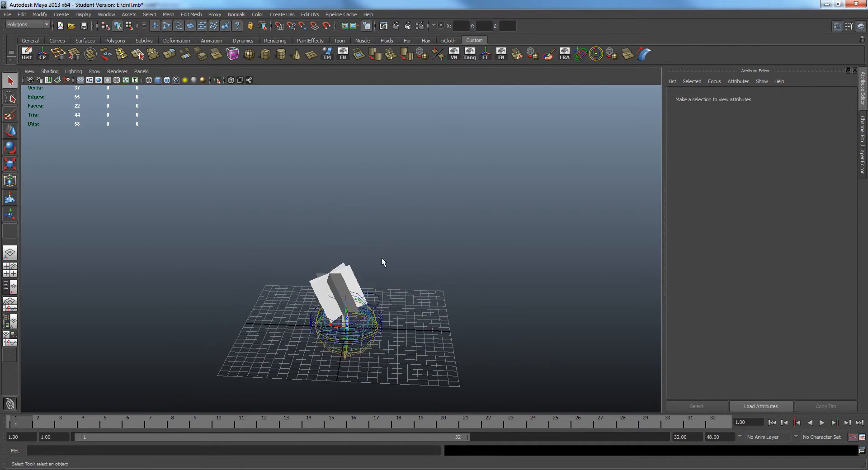
pyautogui.keyDown('alt'); pyautogui.moveTo(403, 264); pyautogui.dragTo(401, 323); pyautogui.keyUp('alt')
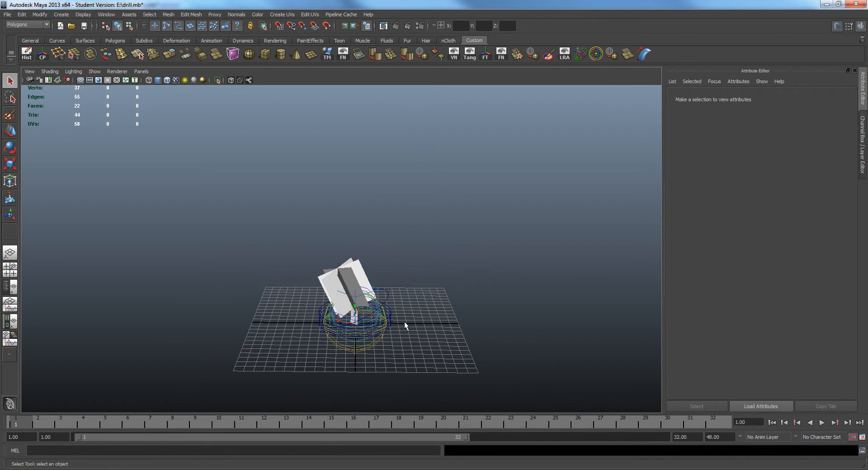
pyautogui.keyDown('alt'); pyautogui.moveTo(404, 321); pyautogui.dragTo(492, 377); pyautogui.keyUp('alt')
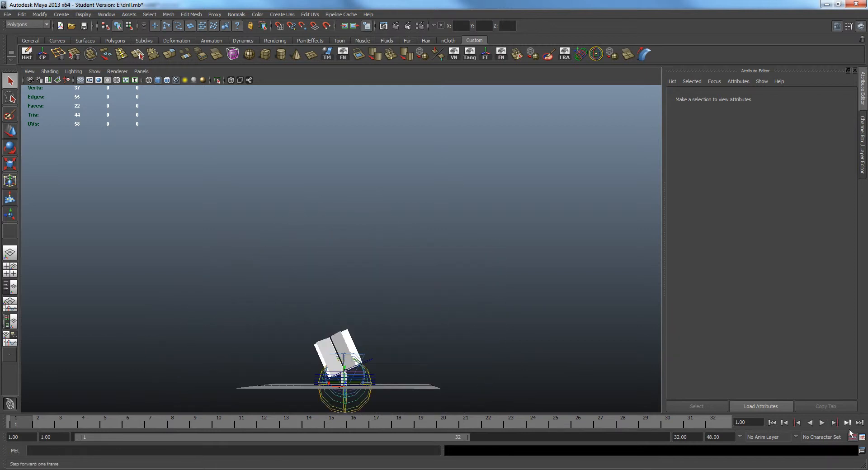
# Play the drill animation, view the extending joint chain, and stop playback
pyautogui.click(823, 423)
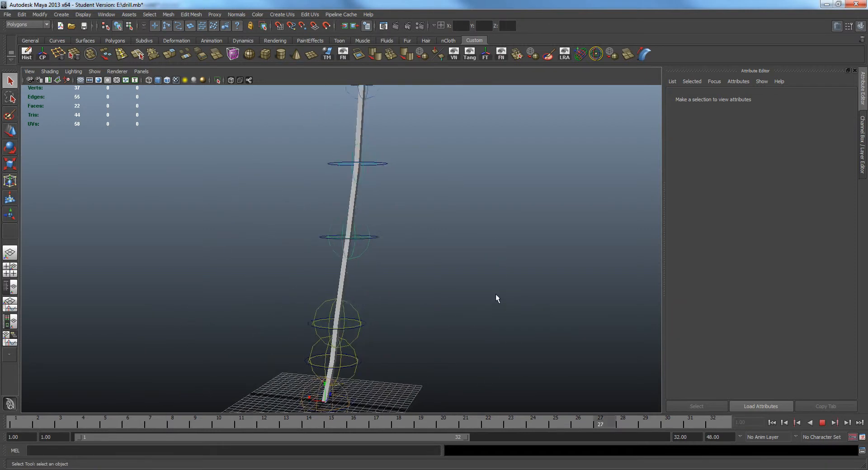
pyautogui.moveTo(488, 292)
pyautogui.keyDown('alt'); pyautogui.mouseDown()
pyautogui.moveTo(533, 296)
pyautogui.moveTo(497, 296)
pyautogui.mouseUp(); pyautogui.keyUp('alt')
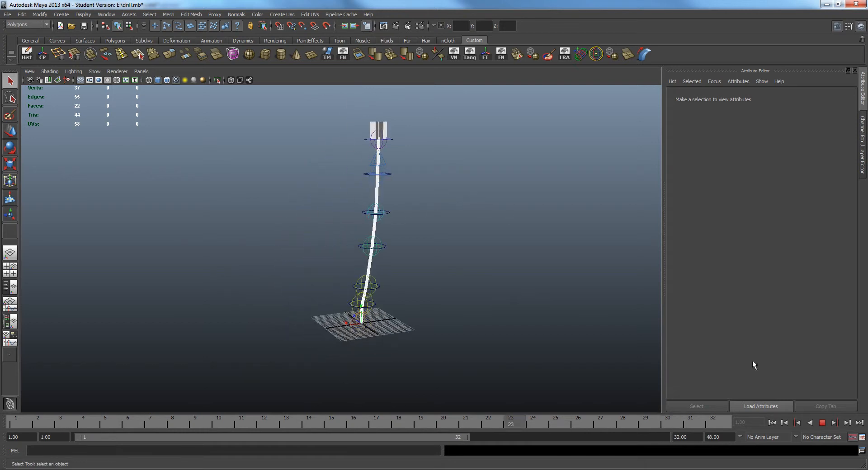
pyautogui.click(822, 423)
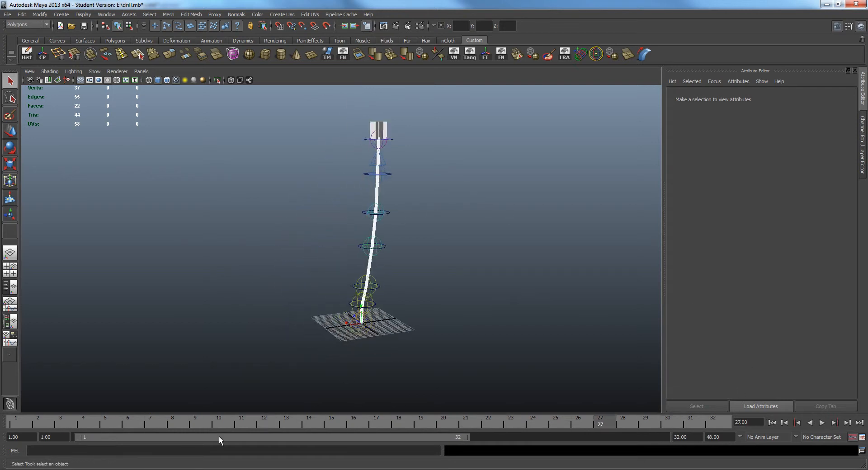
# Switch to the LevelLayout - Final Build_new.ma scene and play the animation of the bowl-shaped surface
pyautogui.click(195, 469)
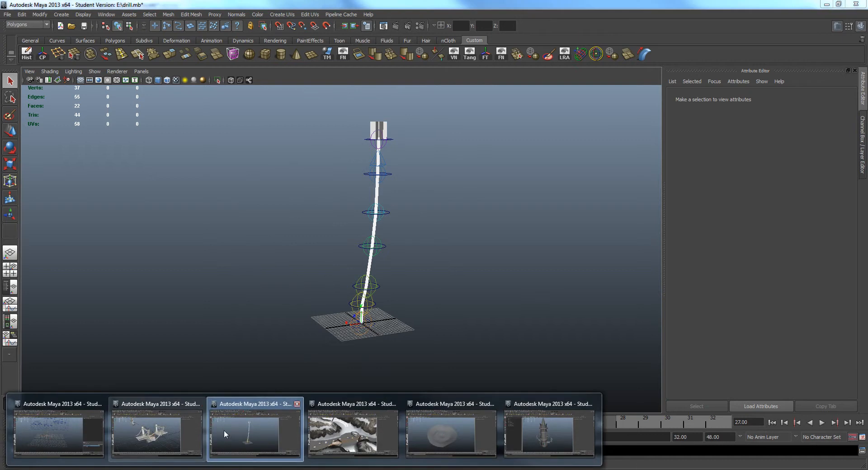
pyautogui.click(459, 433)
pyautogui.keyDown('alt'); pyautogui.moveTo(451, 244); pyautogui.dragTo(406, 285); pyautogui.keyUp('alt')
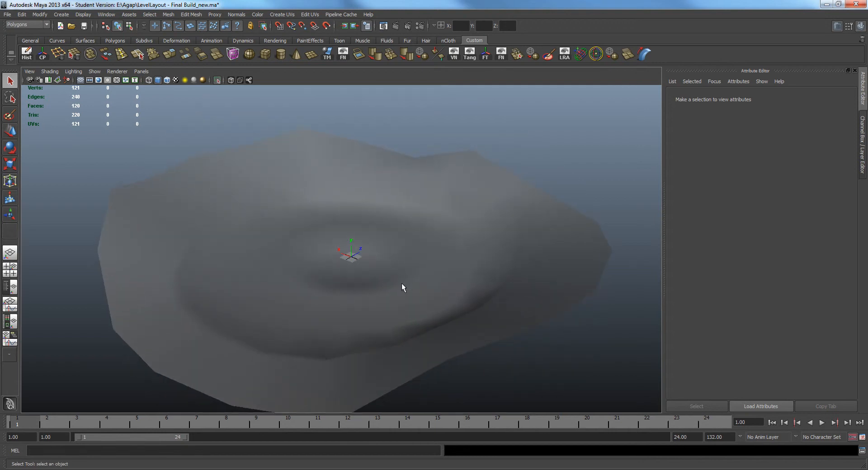
pyautogui.keyDown('alt'); pyautogui.moveTo(446, 310); pyautogui.dragTo(395, 284); pyautogui.keyUp('alt')
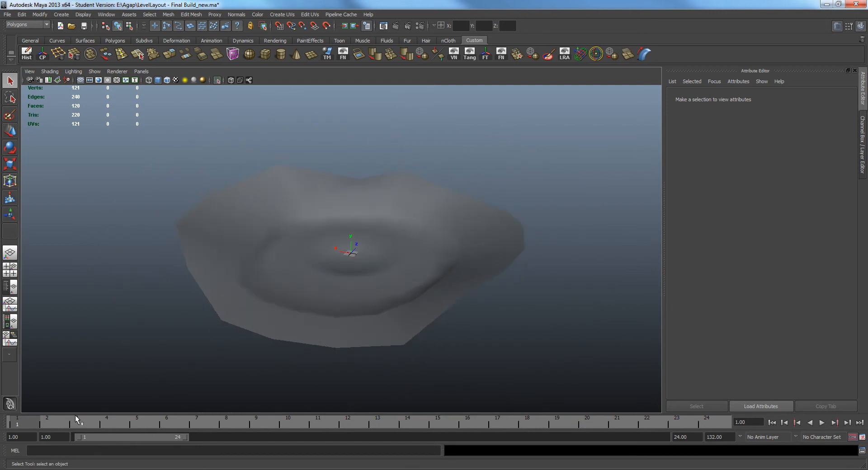
pyautogui.keyDown('alt'); pyautogui.moveTo(449, 308); pyautogui.dragTo(364, 282); pyautogui.keyUp('alt')
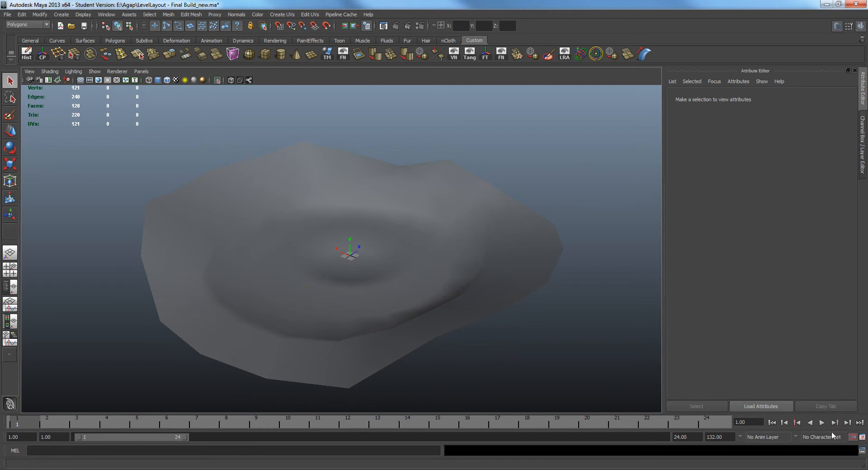
pyautogui.click(823, 423)
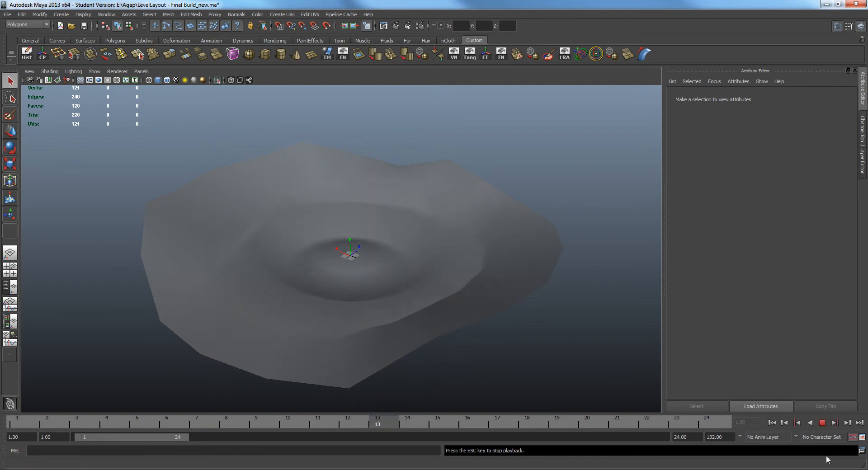
# Stop playback and inspect the bowl-shaped surface from above and from the side
pyautogui.click(823, 423)
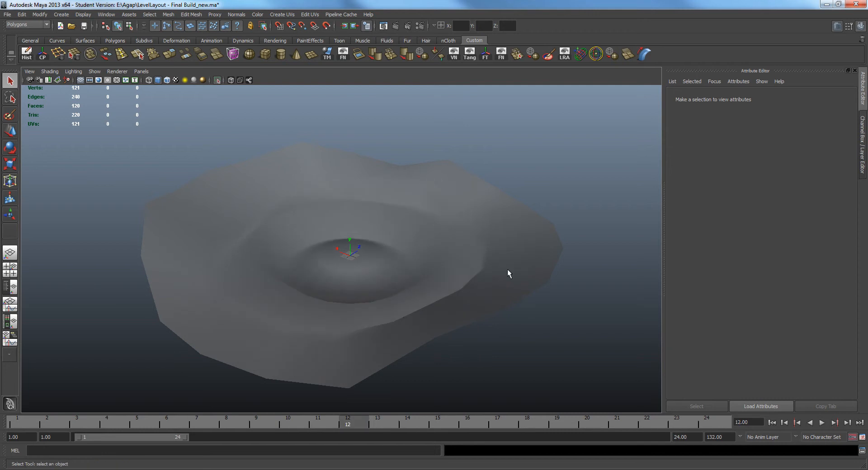
pyautogui.keyDown('alt'); pyautogui.moveTo(274, 264); pyautogui.dragTo(305, 300); pyautogui.keyUp('alt')
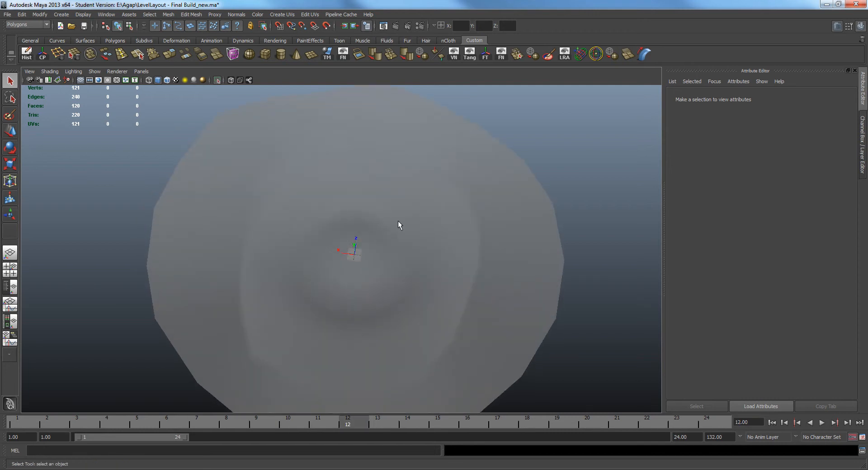
pyautogui.keyDown('alt'); pyautogui.moveTo(297, 249); pyautogui.dragTo(415, 276); pyautogui.keyUp('alt')
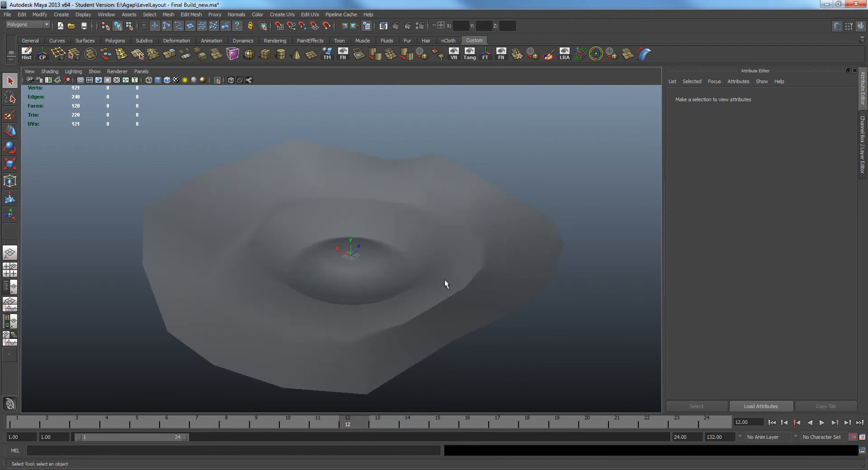
pyautogui.scroll(-2, 338, 362)
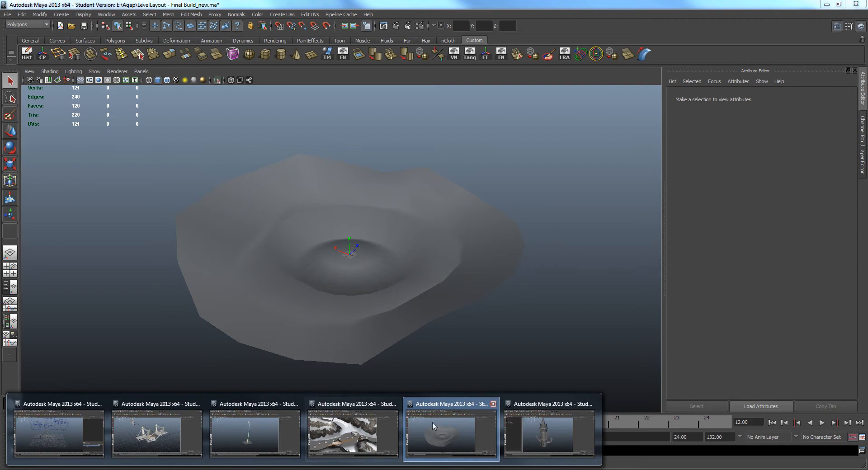
# Switch to the Drill_Rig.ma scene and examine the rigged drill mesh and its joints from several angles
pyautogui.click(542, 444)
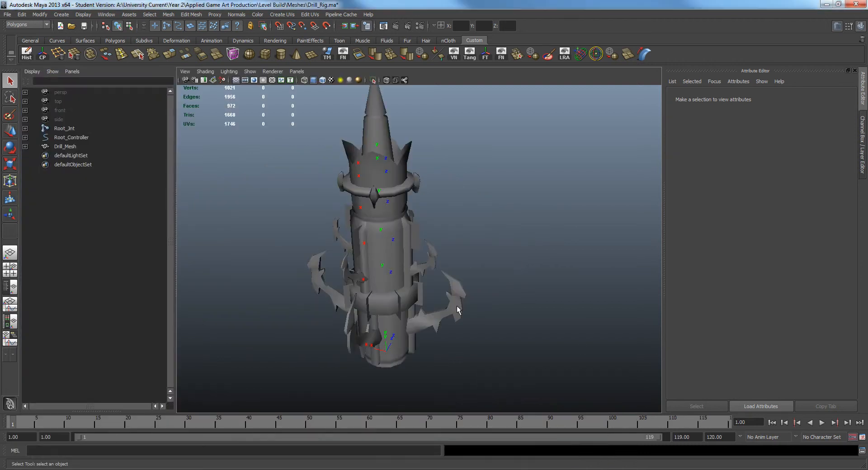
pyautogui.keyDown('alt'); pyautogui.moveTo(458, 318); pyautogui.dragTo(403, 341); pyautogui.keyUp('alt')
pyautogui.keyDown('alt'); pyautogui.moveTo(439, 315); pyautogui.dragTo(485, 321, button='middle'); pyautogui.keyUp('alt')
pyautogui.keyDown('alt'); pyautogui.moveTo(486, 321); pyautogui.dragTo(511, 315, button='right'); pyautogui.keyUp('alt')
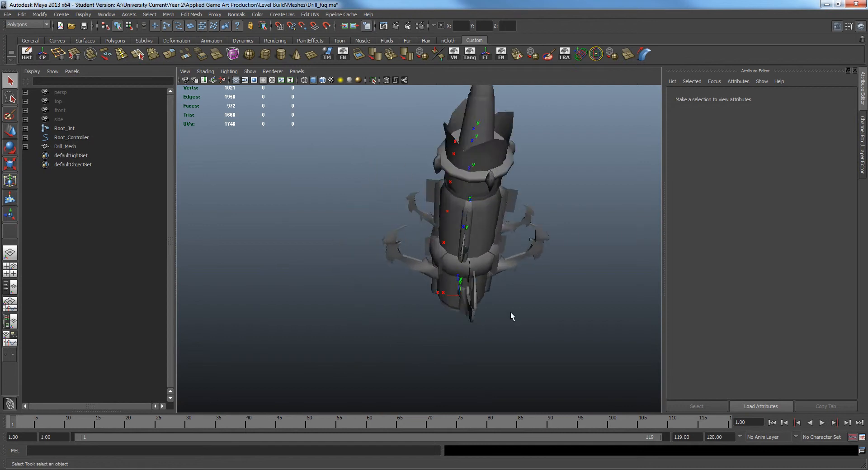
pyautogui.keyDown('alt'); pyautogui.moveTo(562, 295); pyautogui.dragTo(551, 257); pyautogui.keyUp('alt')
pyautogui.keyDown('alt'); pyautogui.moveTo(558, 311); pyautogui.dragTo(487, 299, button='middle'); pyautogui.keyUp('alt')
pyautogui.keyDown('alt'); pyautogui.moveTo(487, 292); pyautogui.dragTo(491, 335); pyautogui.keyUp('alt')
pyautogui.keyDown('alt'); pyautogui.moveTo(491, 335); pyautogui.dragTo(481, 327, button='right'); pyautogui.keyUp('alt')
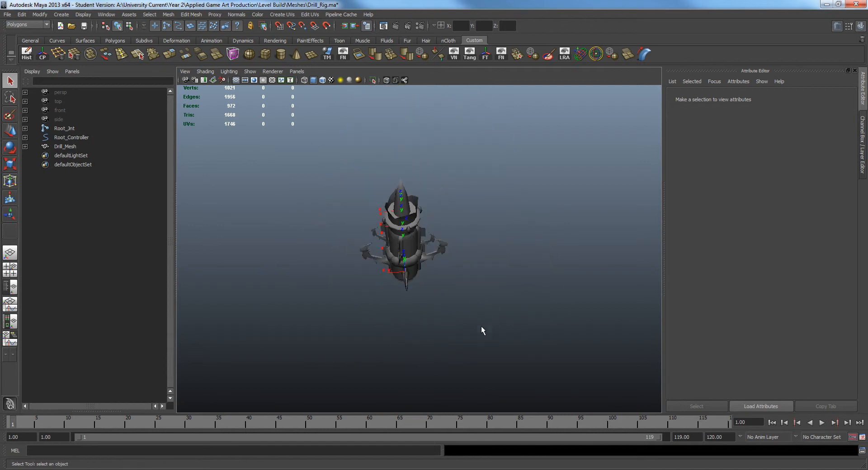
# Show the Controllers display layer and inspect the control curves around the drill up close
pyautogui.click(862, 145)
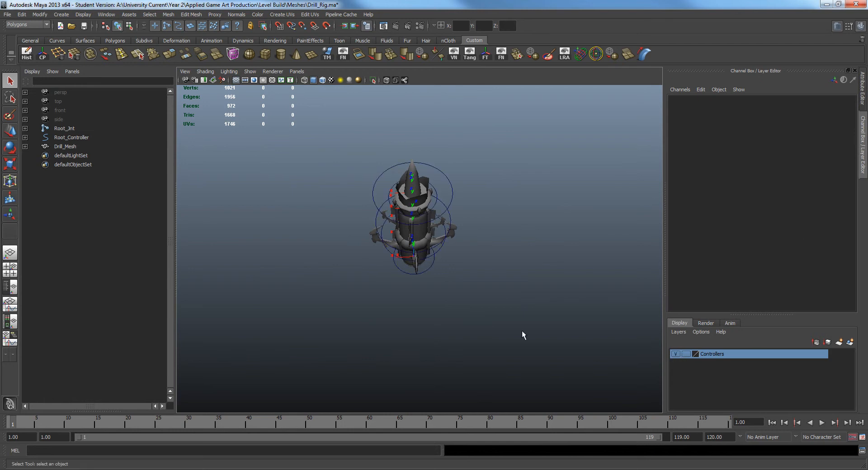
pyautogui.keyDown('alt'); pyautogui.moveTo(488, 312); pyautogui.dragTo(551, 295); pyautogui.keyUp('alt')
pyautogui.keyDown('alt'); pyautogui.moveTo(502, 266); pyautogui.dragTo(522, 322); pyautogui.keyUp('alt')
pyautogui.scroll(5, 468, 291)
pyautogui.keyDown('alt'); pyautogui.moveTo(455, 301); pyautogui.dragTo(430, 297); pyautogui.keyUp('alt')
pyautogui.scroll(-6, 435, 242)
pyautogui.scroll(6, 450, 286)
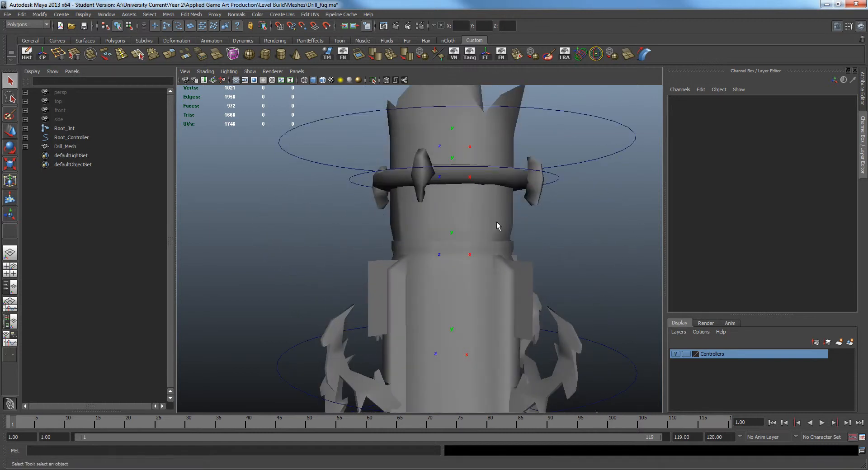
# Examine the drill's controller rings from the upper collar down to the base and from above
pyautogui.keyDown('alt'); pyautogui.moveTo(498, 226); pyautogui.dragTo(551, 304); pyautogui.keyUp('alt')
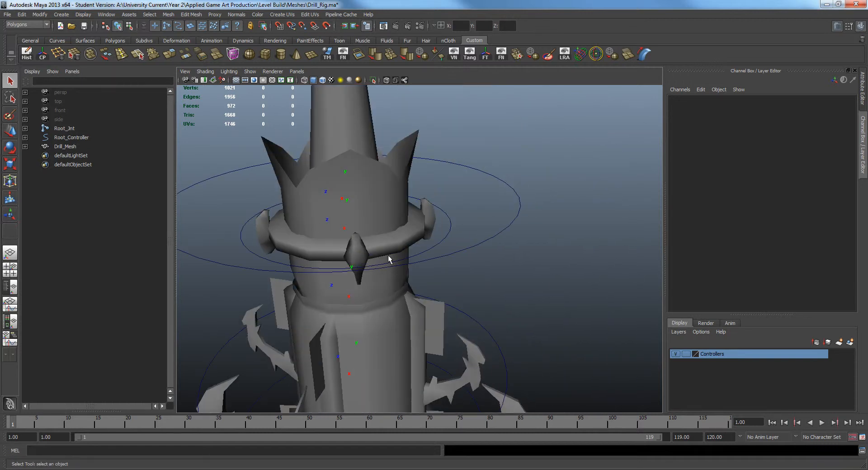
pyautogui.keyDown('alt'); pyautogui.moveTo(389, 257); pyautogui.dragTo(548, 318); pyautogui.keyUp('alt')
pyautogui.scroll(-5, 543, 276)
pyautogui.keyDown('alt'); pyautogui.moveTo(525, 322); pyautogui.dragTo(523, 263, button='middle'); pyautogui.keyUp('alt')
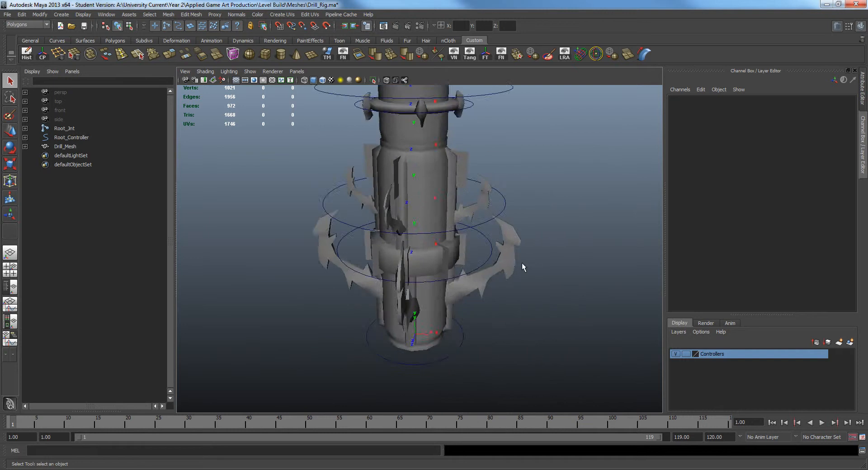
pyautogui.scroll(-5, 521, 276)
pyautogui.keyDown('alt'); pyautogui.moveTo(520, 283); pyautogui.dragTo(353, 419); pyautogui.keyUp('alt')
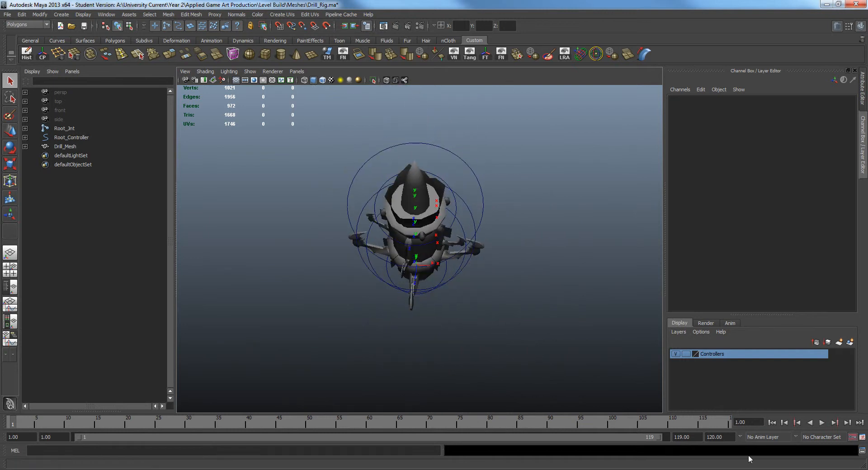
# Play the drill rig animation, view the rotating parts from above and from the side, and stop playback
pyautogui.click(823, 424)
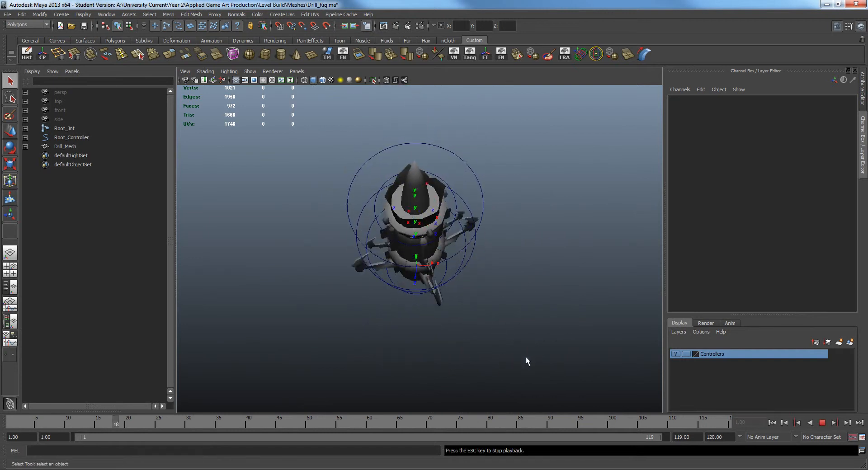
pyautogui.keyDown('alt'); pyautogui.moveTo(525, 362); pyautogui.dragTo(581, 315); pyautogui.keyUp('alt')
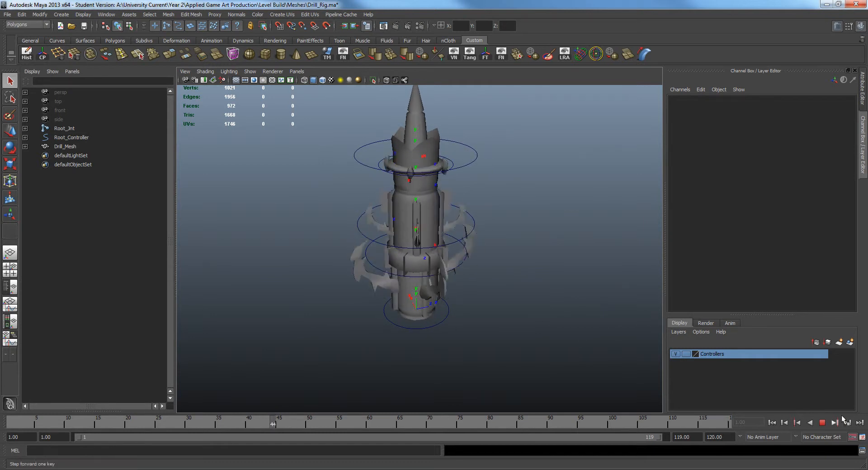
pyautogui.click(822, 423)
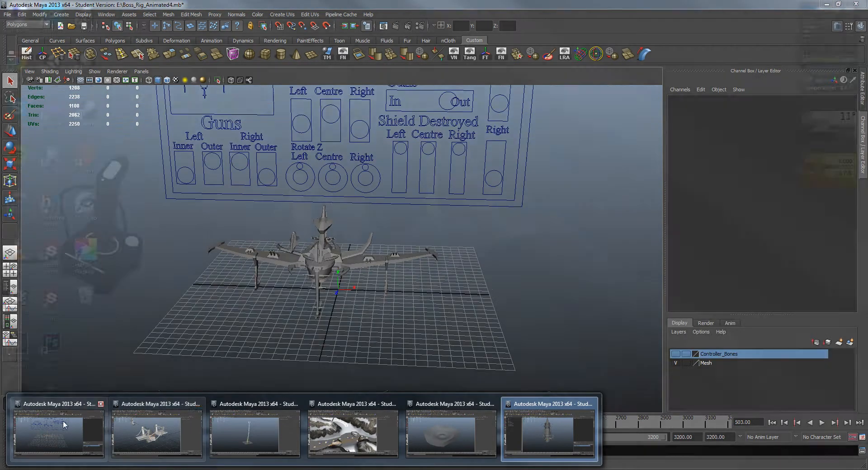
# Switch to the Boss_Rig_Animated4.mb scene and view the boss ship together with its control board
pyautogui.click(48, 428)
pyautogui.keyDown('alt'); pyautogui.moveTo(349, 256); pyautogui.dragTo(360, 335, button='middle'); pyautogui.keyUp('alt')
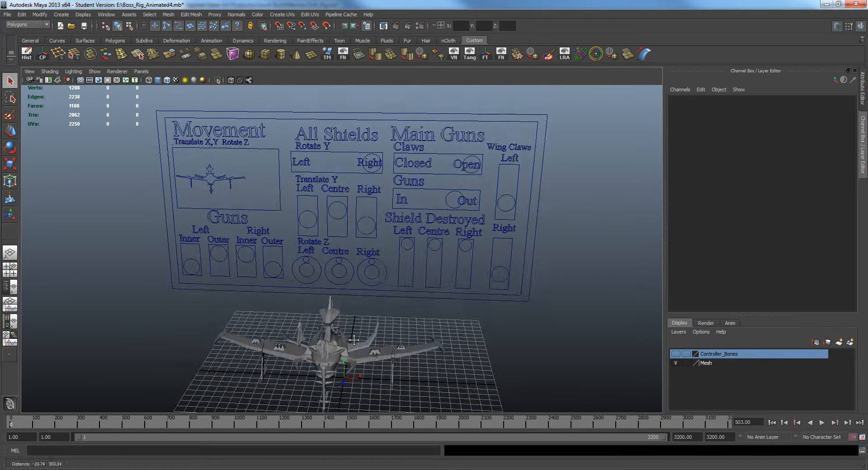
pyautogui.keyDown('alt'); pyautogui.moveTo(361, 336); pyautogui.dragTo(363, 325); pyautogui.keyUp('alt')
pyautogui.keyDown('alt'); pyautogui.moveTo(363, 324); pyautogui.dragTo(356, 289, button='middle'); pyautogui.keyUp('alt')
pyautogui.keyDown('alt'); pyautogui.moveTo(356, 290); pyautogui.dragTo(345, 323); pyautogui.keyUp('alt')
pyautogui.scroll(3, 344, 352)
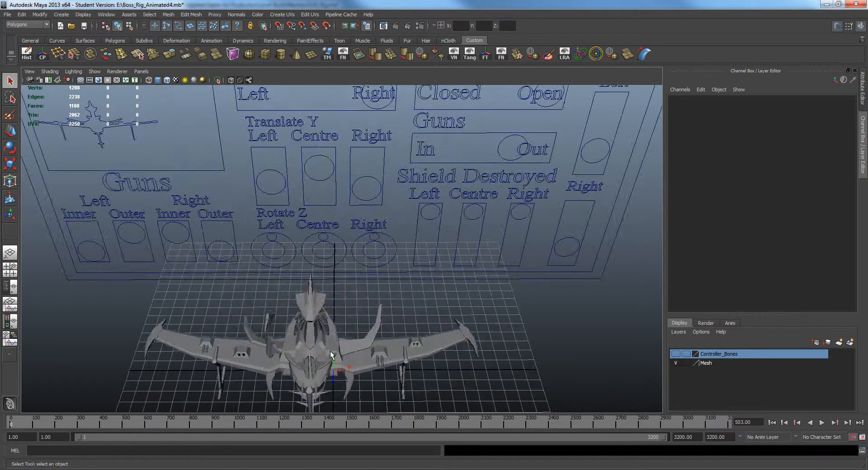
# Examine the boss ship model up close from the front, above and the side
pyautogui.keyDown('alt'); pyautogui.moveTo(345, 355); pyautogui.dragTo(400, 241, button='middle'); pyautogui.keyUp('alt')
pyautogui.keyDown('alt'); pyautogui.moveTo(400, 240); pyautogui.dragTo(390, 205); pyautogui.keyUp('alt')
pyautogui.keyDown('alt'); pyautogui.moveTo(391, 204); pyautogui.dragTo(399, 280, button='middle'); pyautogui.keyUp('alt')
pyautogui.keyDown('alt'); pyautogui.moveTo(399, 279); pyautogui.dragTo(394, 297); pyautogui.keyUp('alt')
pyautogui.scroll(3, 394, 298)
pyautogui.keyDown('alt'); pyautogui.moveTo(406, 310); pyautogui.dragTo(405, 309, button='middle'); pyautogui.keyUp('alt')
pyautogui.keyDown('alt'); pyautogui.moveTo(405, 309); pyautogui.dragTo(312, 213); pyautogui.keyUp('alt')
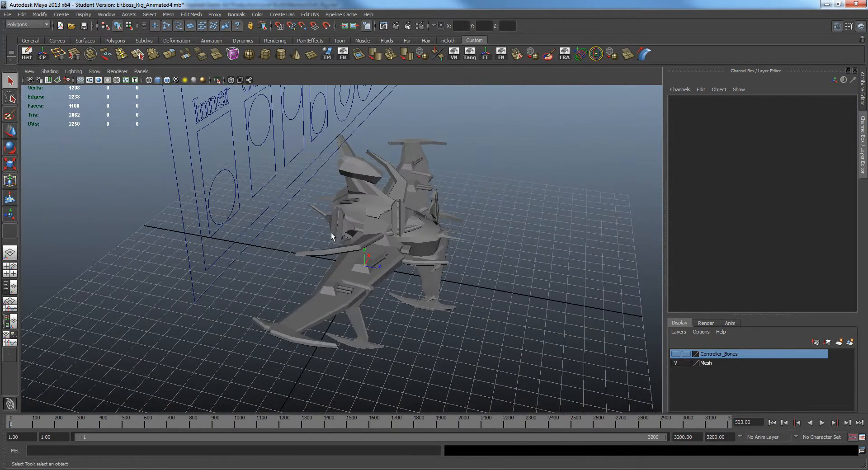
pyautogui.keyDown('alt'); pyautogui.moveTo(290, 264); pyautogui.dragTo(215, 238); pyautogui.keyUp('alt')
pyautogui.keyDown('alt'); pyautogui.moveTo(439, 239); pyautogui.dragTo(403, 223); pyautogui.keyUp('alt')
pyautogui.keyDown('alt'); pyautogui.moveTo(403, 223); pyautogui.dragTo(358, 289, button='middle'); pyautogui.keyUp('alt')
# Examine the full control board above the boss, covering the movement, guns, shields and claws controls
pyautogui.scroll(-4, 369, 237)
pyautogui.keyDown('alt'); pyautogui.moveTo(368, 237); pyautogui.dragTo(344, 355, button='middle'); pyautogui.keyUp('alt')
pyautogui.scroll(-2, 342, 355)
pyautogui.keyDown('alt'); pyautogui.moveTo(330, 357); pyautogui.dragTo(318, 332); pyautogui.keyUp('alt')
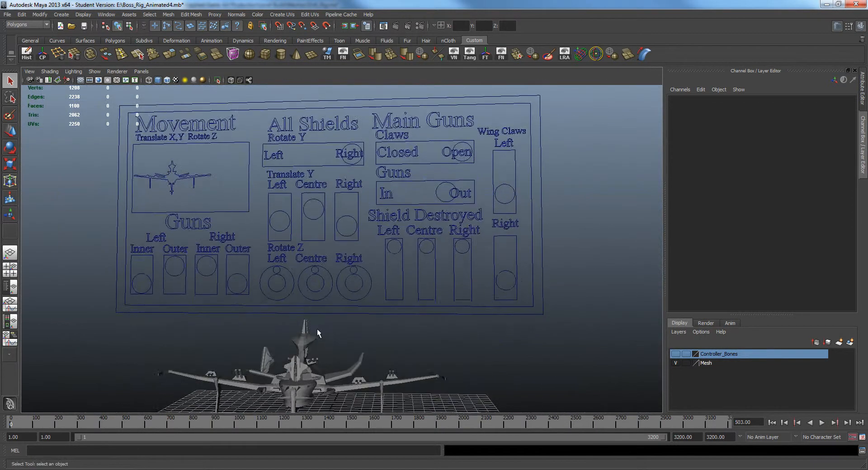
pyautogui.keyDown('alt'); pyautogui.moveTo(317, 331); pyautogui.dragTo(404, 323, button='middle'); pyautogui.keyUp('alt')
pyautogui.keyDown('alt'); pyautogui.moveTo(326, 313); pyautogui.dragTo(333, 318); pyautogui.keyUp('alt')
pyautogui.keyDown('alt'); pyautogui.moveTo(332, 329); pyautogui.dragTo(240, 365, button='middle'); pyautogui.keyUp('alt')
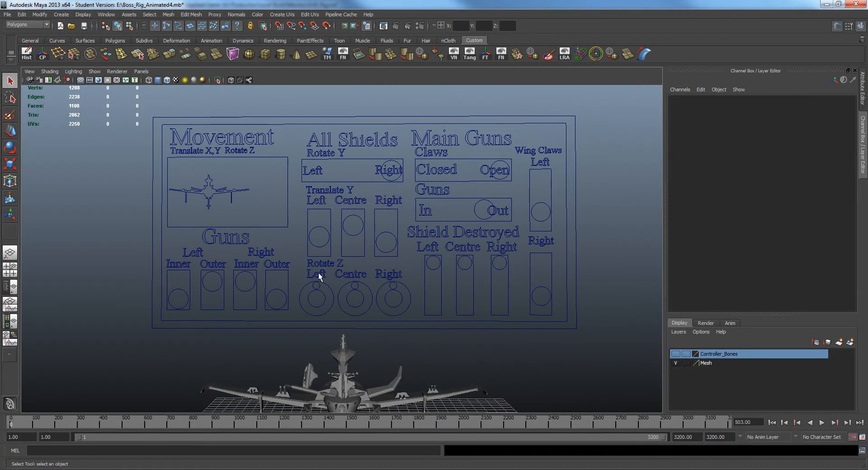
pyautogui.scroll(-1, 355, 272)
pyautogui.keyDown('alt'); pyautogui.moveTo(371, 266); pyautogui.dragTo(370, 236, button='middle'); pyautogui.keyUp('alt')
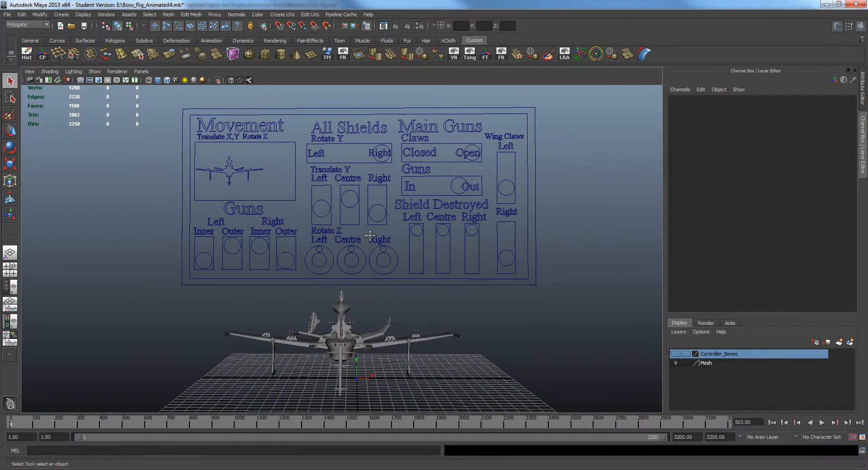
# Move the ship-shaped controller around inside the Movement box to drive the boss, leaving it near the box's centre
pyautogui.click(233, 167)
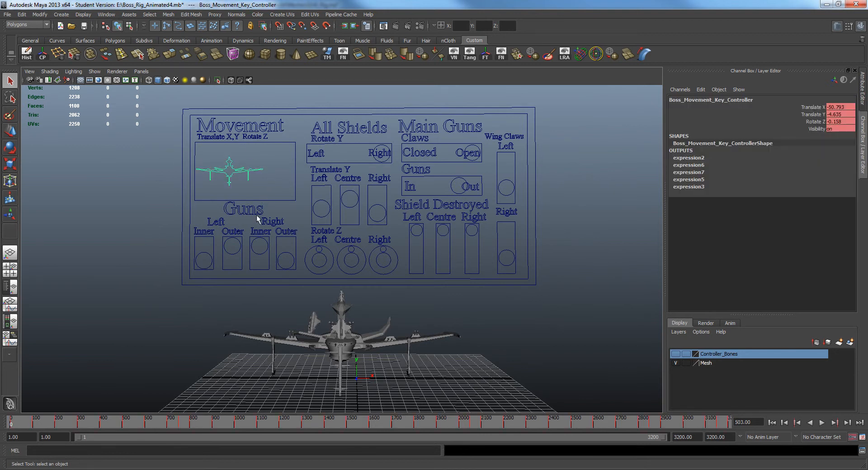
pyautogui.press('w')
pyautogui.press('r')
pyautogui.press('e')
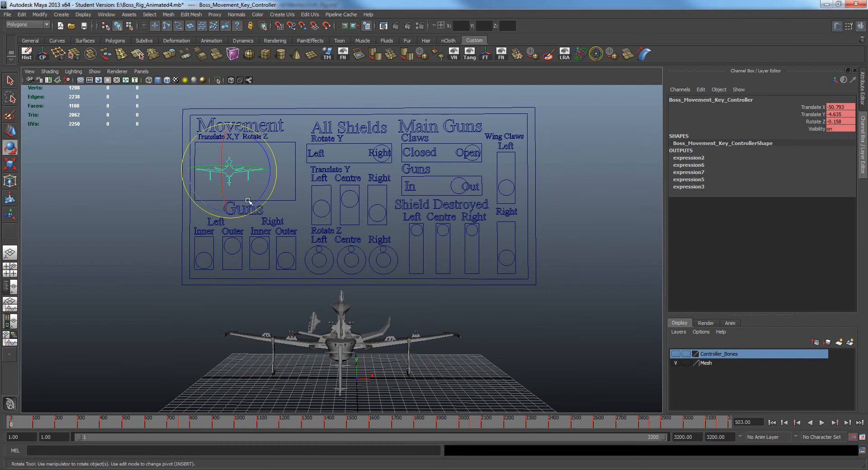
pyautogui.press('w')
pyautogui.keyDown('alt'); pyautogui.moveTo(337, 215); pyautogui.dragTo(378, 216, button='middle'); pyautogui.keyUp('alt')
pyautogui.scroll(4, 415, 266)
pyautogui.scroll(-2, 378, 214)
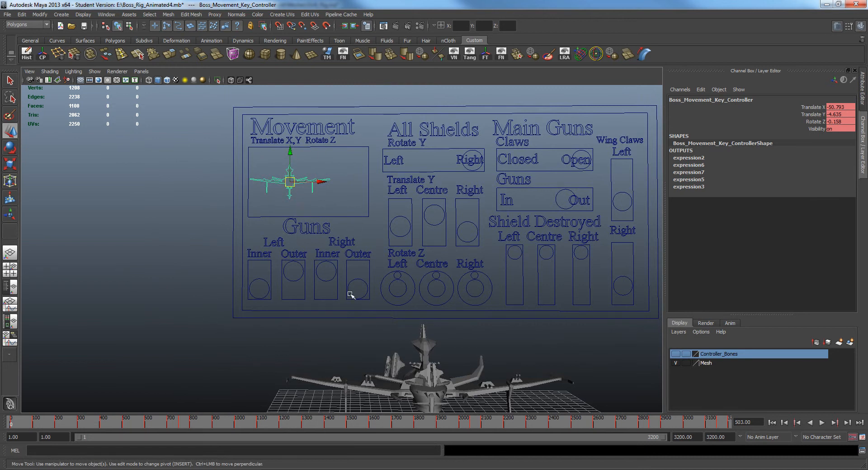
pyautogui.keyDown('alt'); pyautogui.moveTo(415, 258); pyautogui.dragTo(387, 187, button='middle'); pyautogui.keyUp('alt')
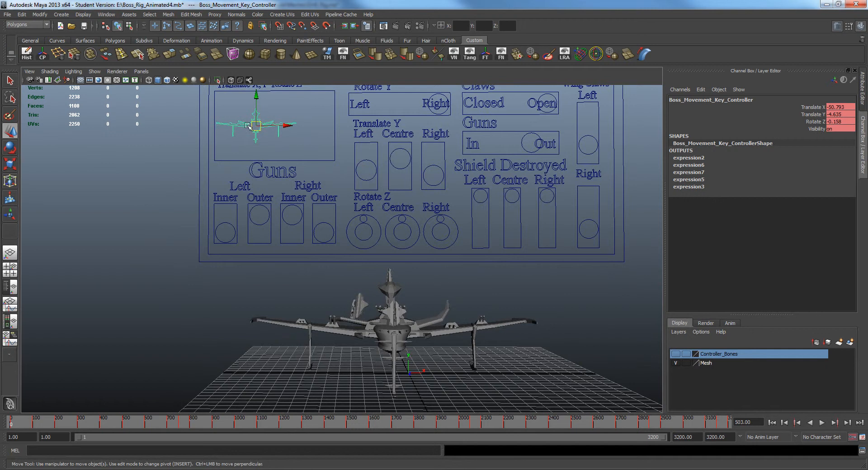
pyautogui.moveTo(260, 122); pyautogui.dragTo(309, 84)
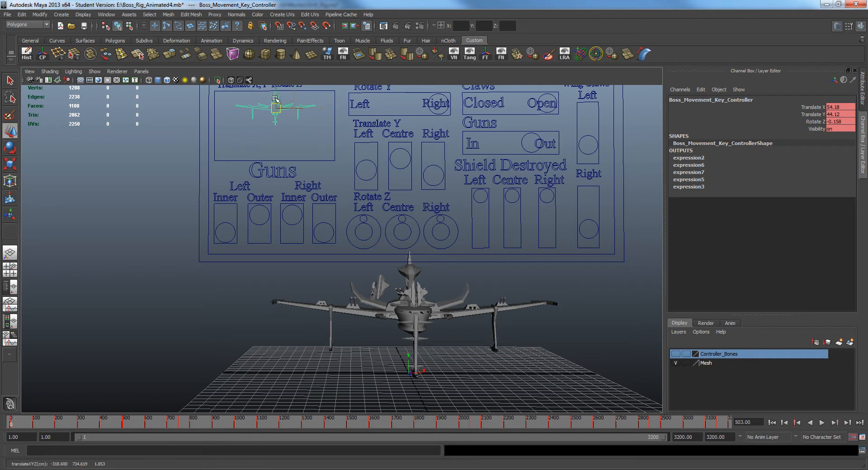
pyautogui.moveTo(254, 101); pyautogui.dragTo(278, 64)
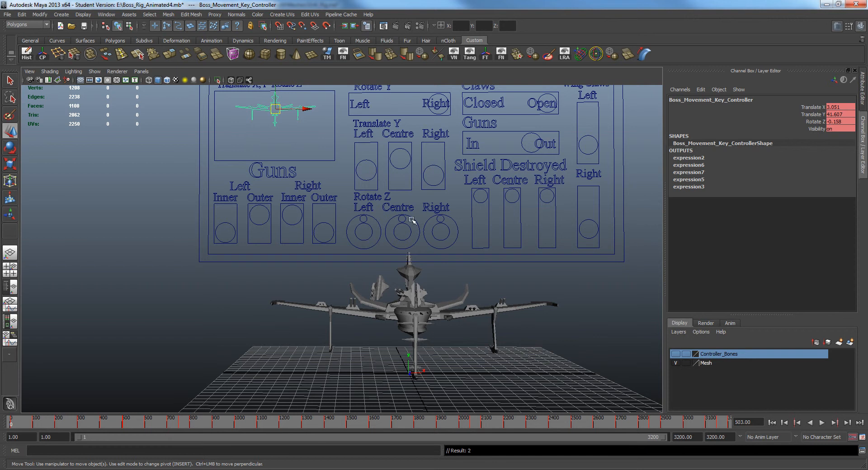
pyautogui.moveTo(274, 103); pyautogui.dragTo(280, 131)
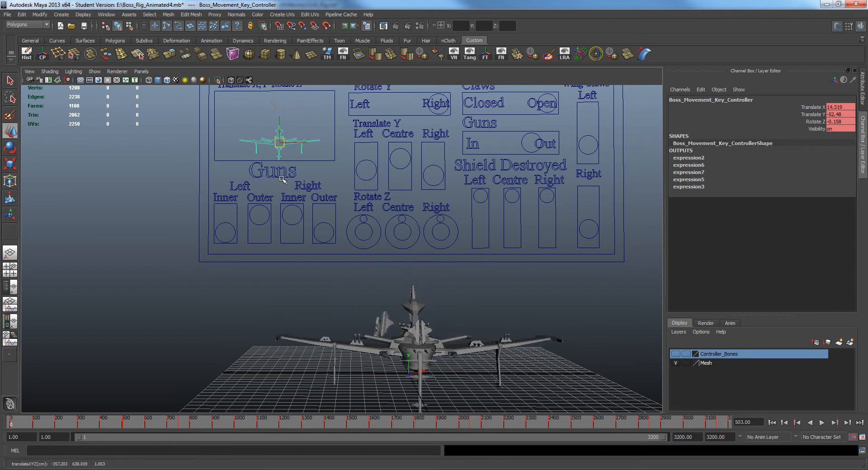
pyautogui.moveTo(281, 178); pyautogui.dragTo(279, 178)
pyautogui.moveTo(277, 134)
pyautogui.mouseDown()
pyautogui.moveTo(277, 113)
pyautogui.moveTo(277, 131)
pyautogui.moveTo(298, 128)
pyautogui.moveTo(284, 127)
pyautogui.mouseUp()
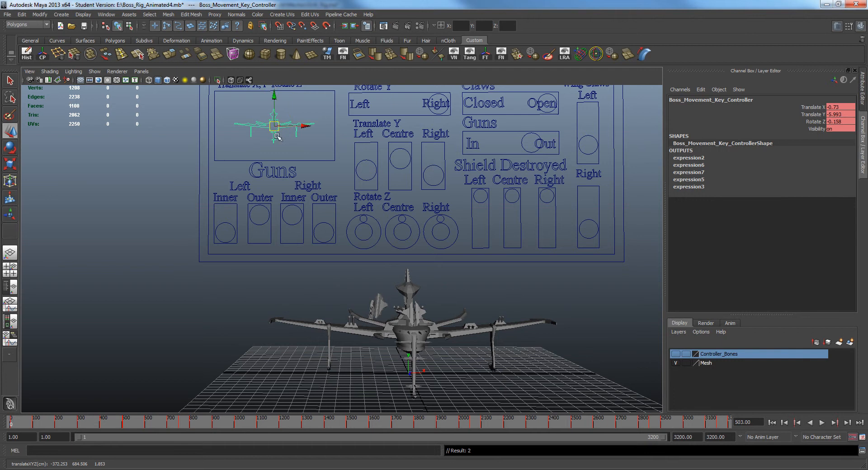
# Try rotating the ship-shaped Movement controller about Z to tilt the boss, and undo the rotation
pyautogui.press('e')
pyautogui.click(290, 160)
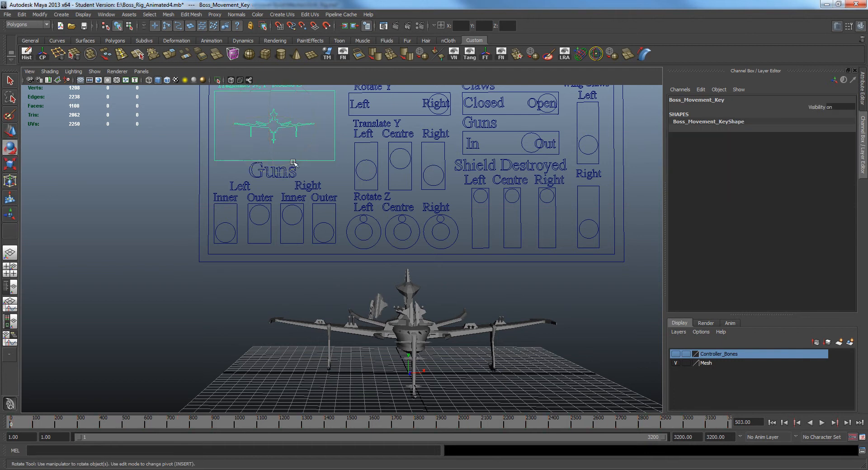
pyautogui.click(281, 117)
pyautogui.click(286, 129)
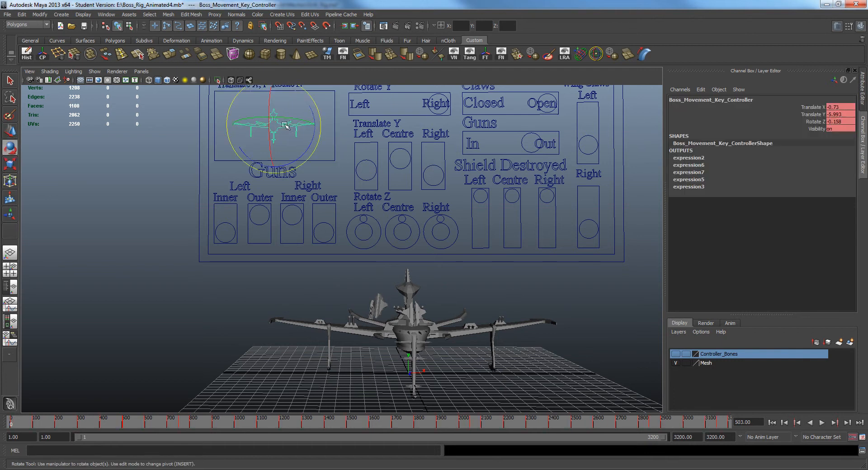
pyautogui.moveTo(299, 159); pyautogui.dragTo(317, 160)
pyautogui.hotkey('ctrl', 'z')
# Select the left outer gun's slider controller and examine the control board together with the boss
pyautogui.scroll(2, 353, 195)
pyautogui.keyDown('alt'); pyautogui.moveTo(355, 193); pyautogui.dragTo(382, 181, button='middle'); pyautogui.keyUp('alt')
pyautogui.click(272, 199)
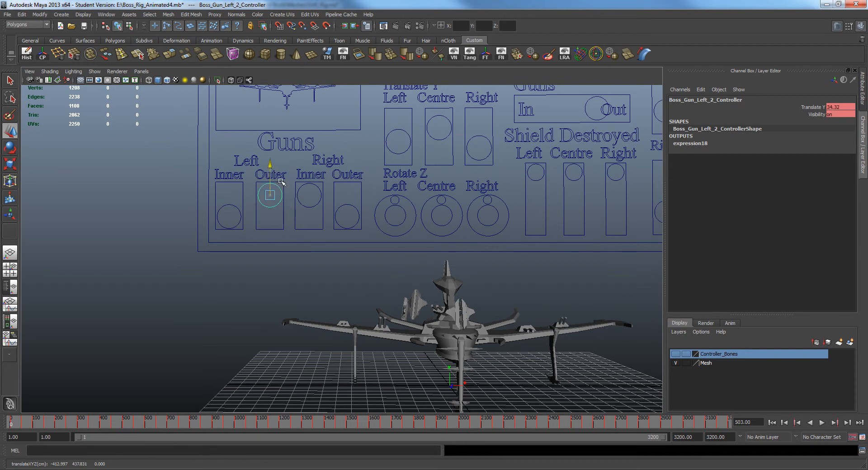
pyautogui.scroll(-3, 347, 159)
pyautogui.scroll(3, 393, 154)
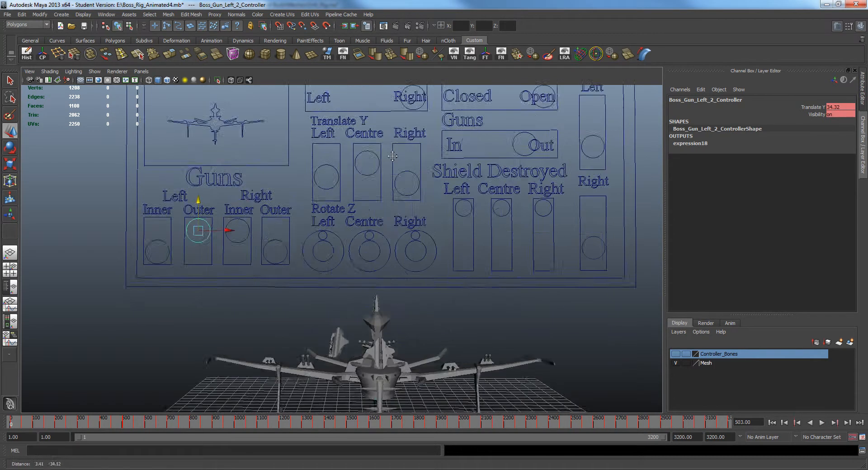
pyautogui.keyDown('alt'); pyautogui.moveTo(393, 157); pyautogui.dragTo(399, 143, button='middle'); pyautogui.keyUp('alt')
pyautogui.scroll(-2, 398, 142)
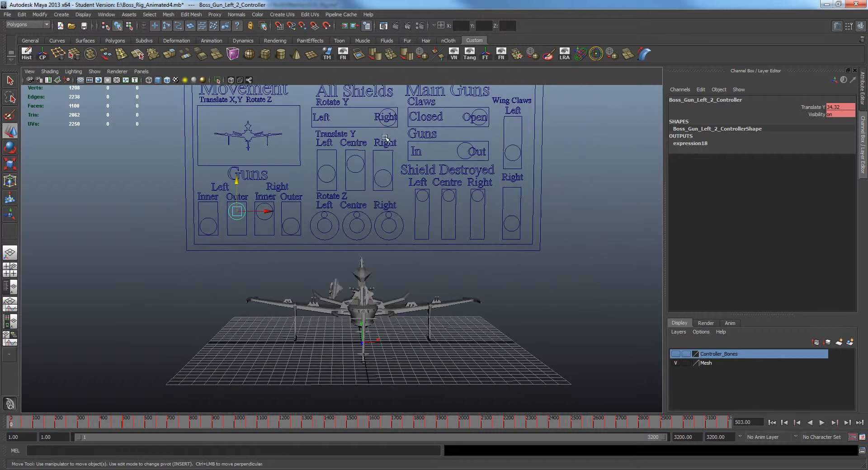
pyautogui.keyDown('alt'); pyautogui.moveTo(376, 183); pyautogui.dragTo(389, 235, button='middle'); pyautogui.keyUp('alt')
pyautogui.keyDown('alt'); pyautogui.moveTo(389, 236); pyautogui.dragTo(407, 289); pyautogui.keyUp('alt')
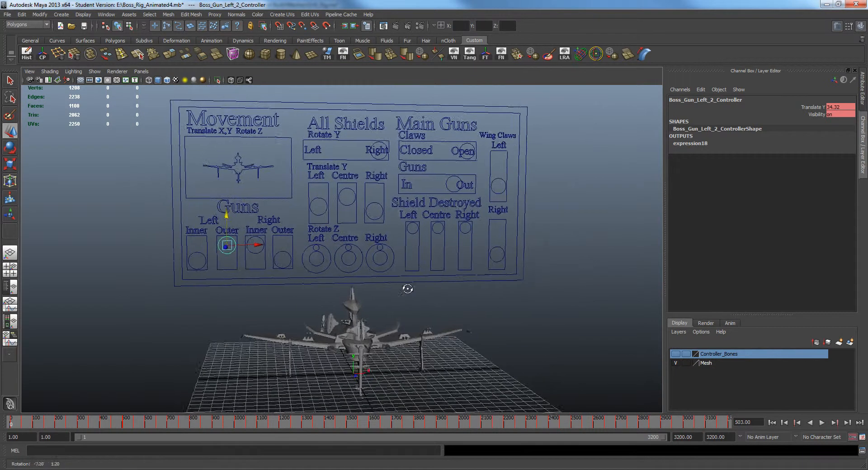
# Show the Controller_Bones layer to display the bones and controllers around the boss
pyautogui.keyDown('alt'); pyautogui.moveTo(407, 289); pyautogui.dragTo(382, 295, button='middle'); pyautogui.keyUp('alt')
pyautogui.keyDown('alt'); pyautogui.moveTo(382, 295); pyautogui.dragTo(386, 268); pyautogui.keyUp('alt')
pyautogui.scroll(3, 412, 294)
pyautogui.scroll(-3, 412, 294)
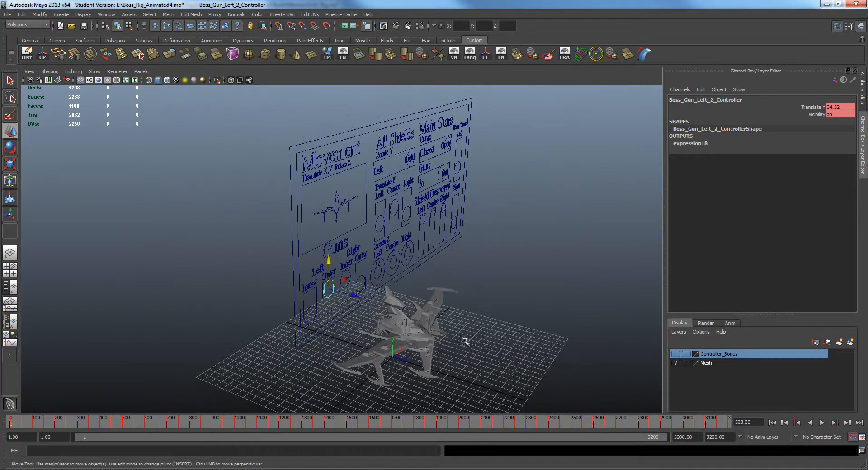
pyautogui.keyDown('alt'); pyautogui.moveTo(433, 323); pyautogui.dragTo(348, 220); pyautogui.keyUp('alt')
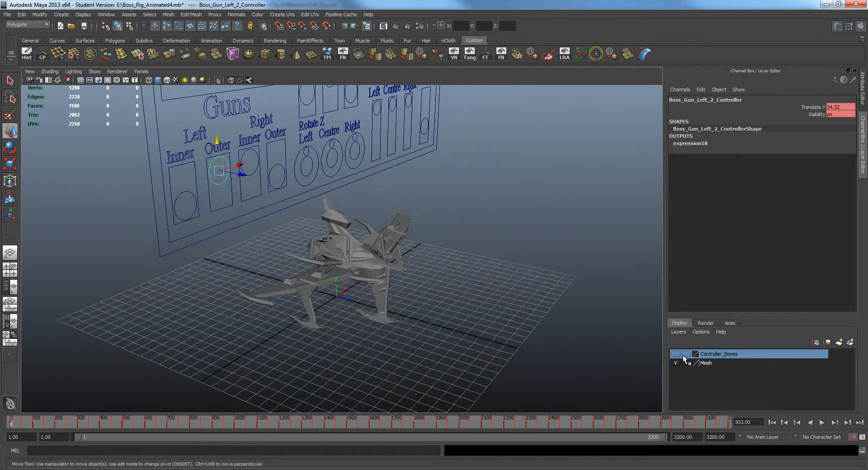
pyautogui.scroll(3, 475, 313)
pyautogui.keyDown('alt'); pyautogui.moveTo(420, 280); pyautogui.dragTo(403, 271); pyautogui.keyUp('alt')
pyautogui.scroll(3, 369, 304)
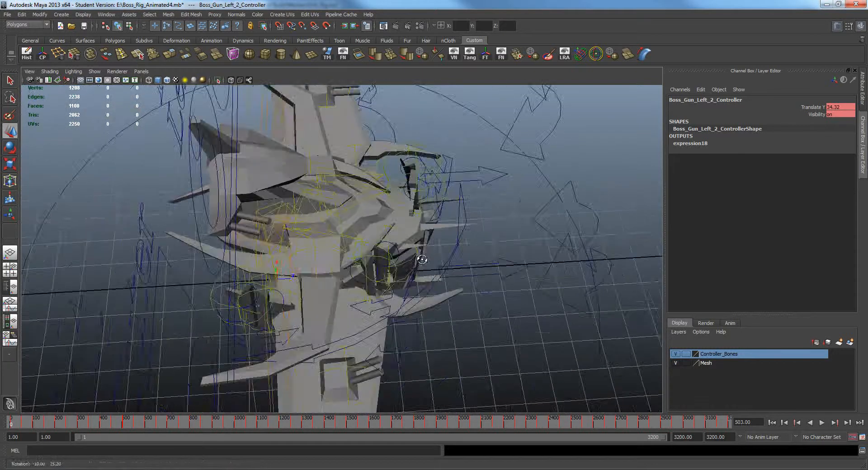
# Examine the bones and on-model controllers around the boss's nose, guns and shields from several sides
pyautogui.scroll(4, 405, 218)
pyautogui.keyDown('alt'); pyautogui.moveTo(406, 183); pyautogui.dragTo(416, 208, button='middle'); pyautogui.keyUp('alt')
pyautogui.keyDown('alt'); pyautogui.moveTo(416, 209); pyautogui.dragTo(366, 232); pyautogui.keyUp('alt')
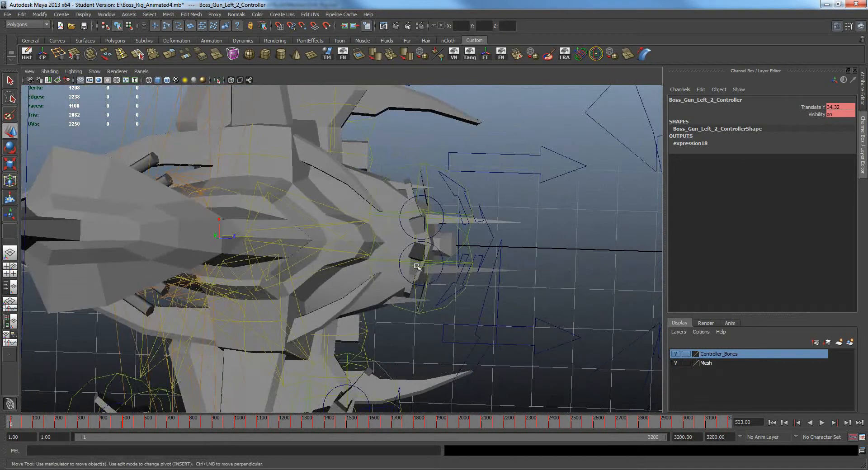
pyautogui.keyDown('alt'); pyautogui.moveTo(432, 260); pyautogui.dragTo(378, 183); pyautogui.keyUp('alt')
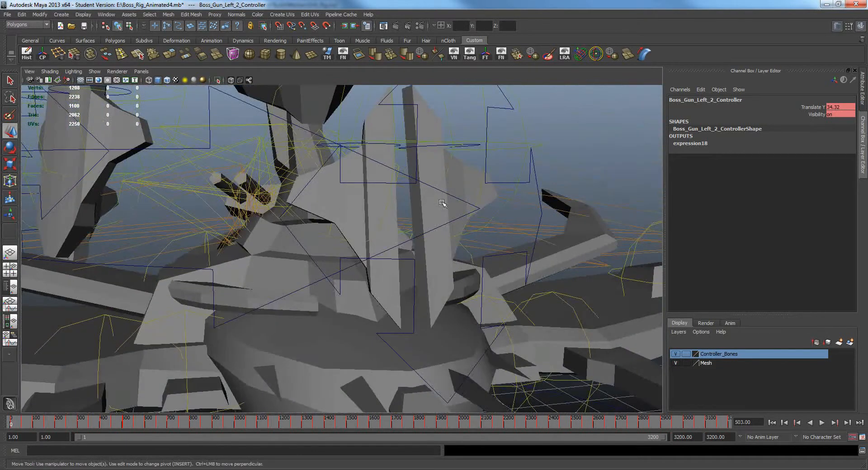
pyautogui.keyDown('alt'); pyautogui.moveTo(442, 203); pyautogui.dragTo(331, 211); pyautogui.keyUp('alt')
pyautogui.keyDown('alt'); pyautogui.moveTo(426, 256); pyautogui.dragTo(211, 215); pyautogui.keyUp('alt')
pyautogui.keyDown('alt'); pyautogui.moveTo(370, 249); pyautogui.dragTo(279, 292); pyautogui.keyUp('alt')
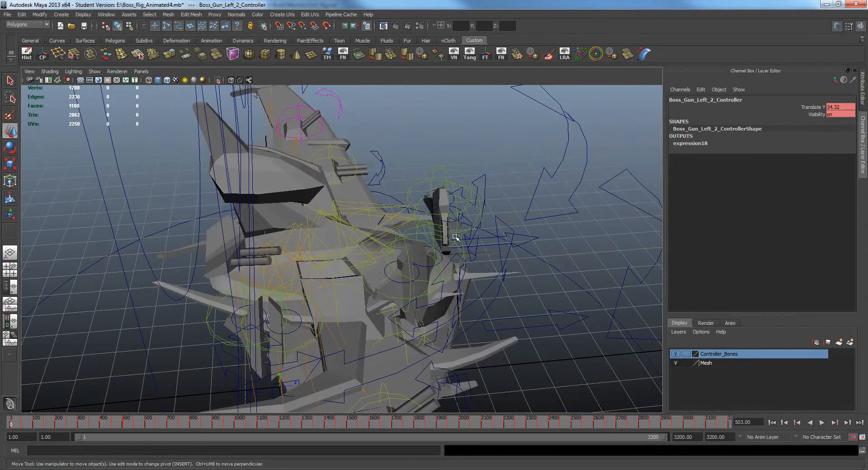
pyautogui.keyDown('alt'); pyautogui.moveTo(455, 238); pyautogui.dragTo(414, 241); pyautogui.keyUp('alt')
pyautogui.keyDown('alt'); pyautogui.moveTo(474, 267); pyautogui.dragTo(385, 238); pyautogui.keyUp('alt')
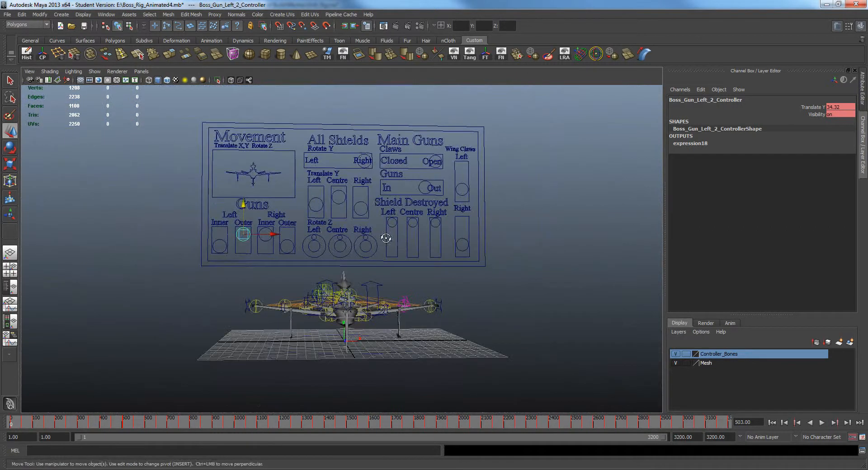
# Hide the Controller_Bones layer and slide the All Shields Rotate Y controller to the Left end of its track
pyautogui.click(364, 155)
pyautogui.keyDown('alt'); pyautogui.moveTo(364, 155); pyautogui.dragTo(581, 322, button='right'); pyautogui.keyUp('alt')
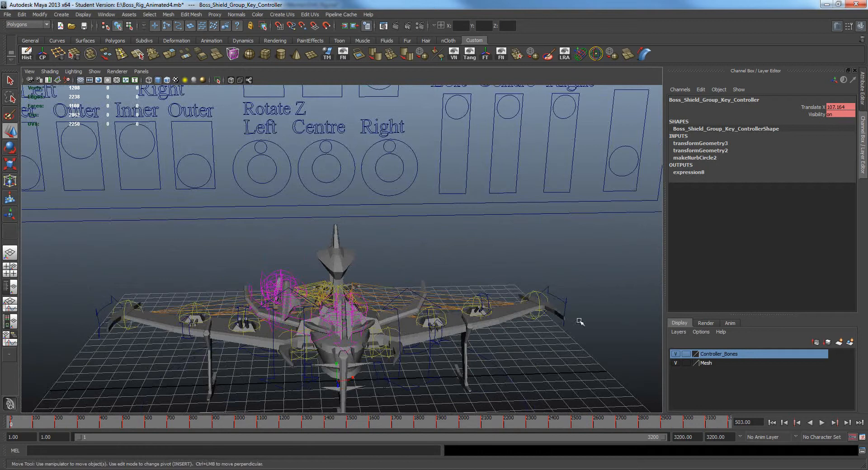
pyautogui.click(674, 354)
pyautogui.scroll(-6, 392, 282)
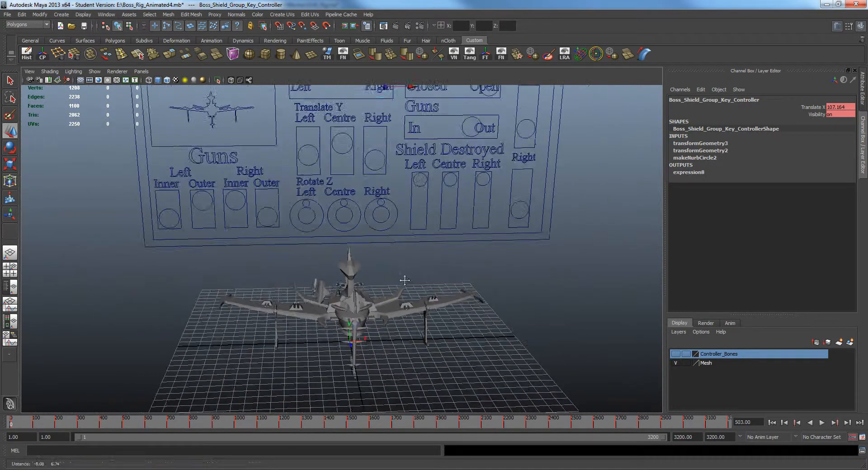
pyautogui.keyDown('alt'); pyautogui.moveTo(412, 276); pyautogui.dragTo(454, 325, button='middle'); pyautogui.keyUp('alt')
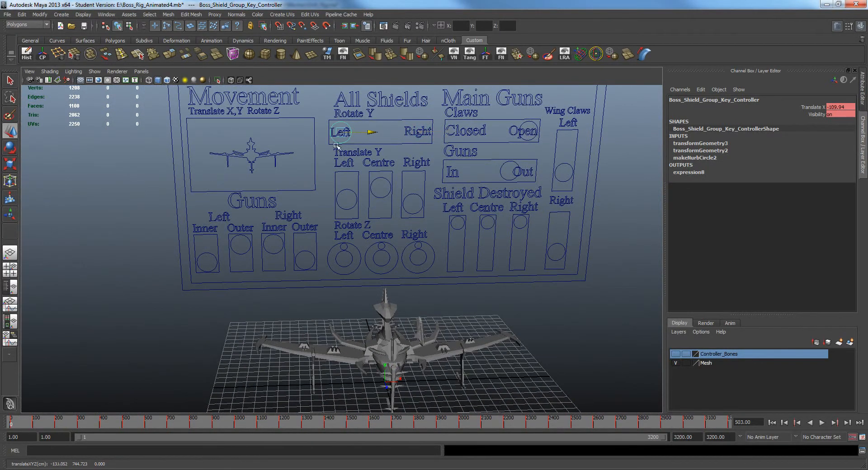
# Lower the Centre shield's Translate Y slider to about -36.42 and raise the Left shield's slider to about 31.89
pyautogui.click(382, 180)
pyautogui.moveTo(384, 176); pyautogui.dragTo(384, 157)
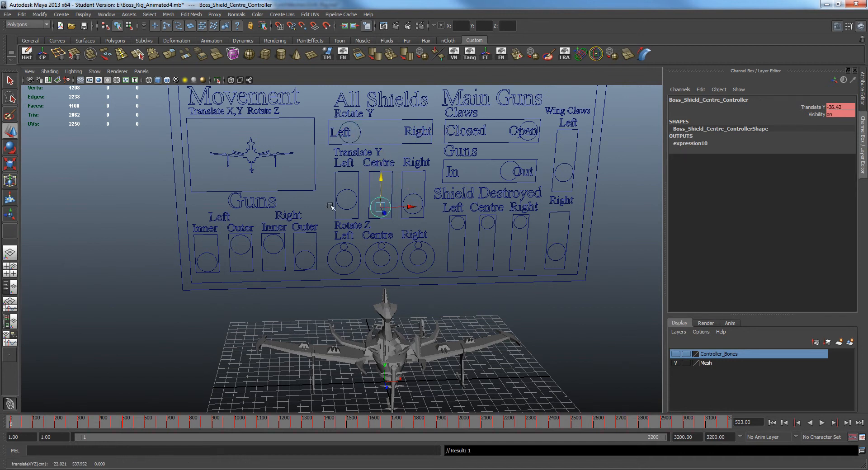
pyautogui.click(351, 191)
pyautogui.moveTo(346, 173); pyautogui.dragTo(379, 158)
pyautogui.keyDown('alt'); pyautogui.moveTo(392, 183); pyautogui.dragTo(497, 301, button='right'); pyautogui.keyUp('alt')
pyautogui.keyDown('alt'); pyautogui.moveTo(471, 282); pyautogui.dragTo(438, 168, button='middle'); pyautogui.keyUp('alt')
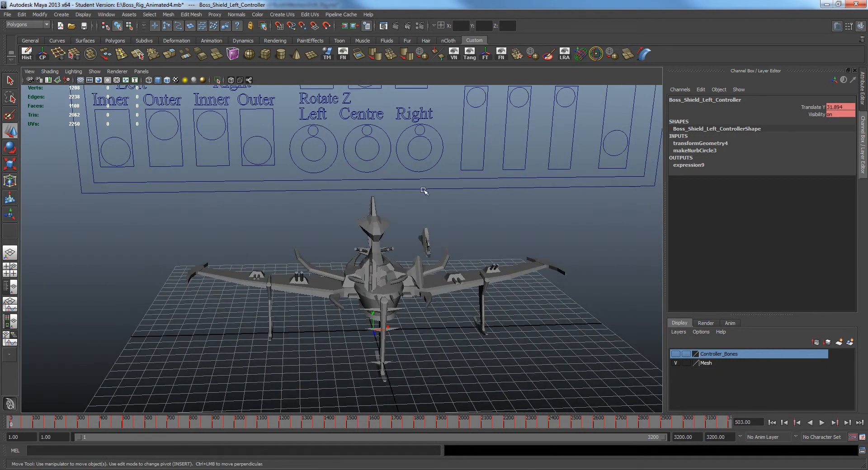
# Try rotating the Left shield's Rotate Z controller to spin the shield, and undo the rotation
pyautogui.click(319, 131)
pyautogui.keyDown('alt'); pyautogui.moveTo(485, 254); pyautogui.dragTo(454, 249); pyautogui.keyUp('alt')
pyautogui.press('e')
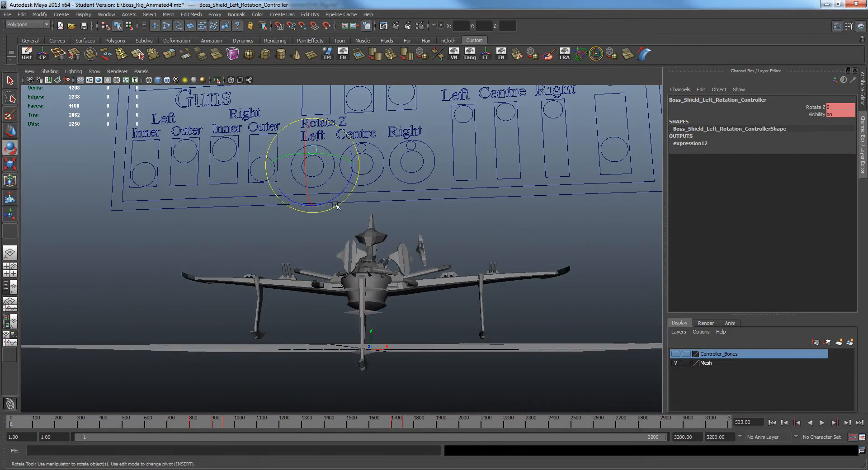
pyautogui.moveTo(336, 206); pyautogui.dragTo(353, 189)
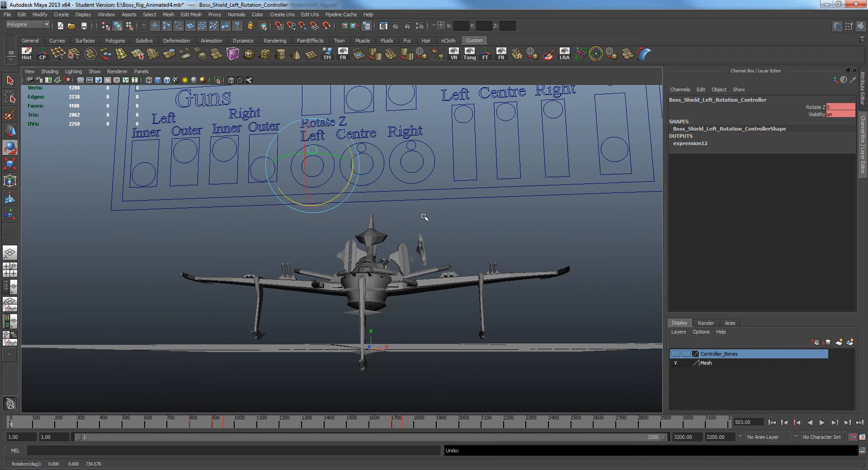
pyautogui.keyDown('alt'); pyautogui.moveTo(462, 233); pyautogui.dragTo(413, 288); pyautogui.keyUp('alt')
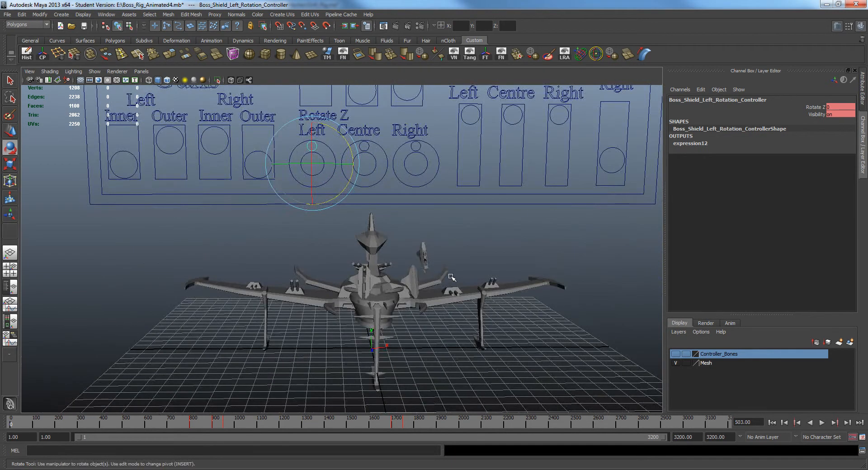
pyautogui.keyDown('alt'); pyautogui.moveTo(469, 277); pyautogui.dragTo(448, 260); pyautogui.keyUp('alt')
pyautogui.keyDown('alt'); pyautogui.moveTo(448, 260); pyautogui.dragTo(385, 320, button='middle'); pyautogui.keyUp('alt')
pyautogui.scroll(-4, 416, 283)
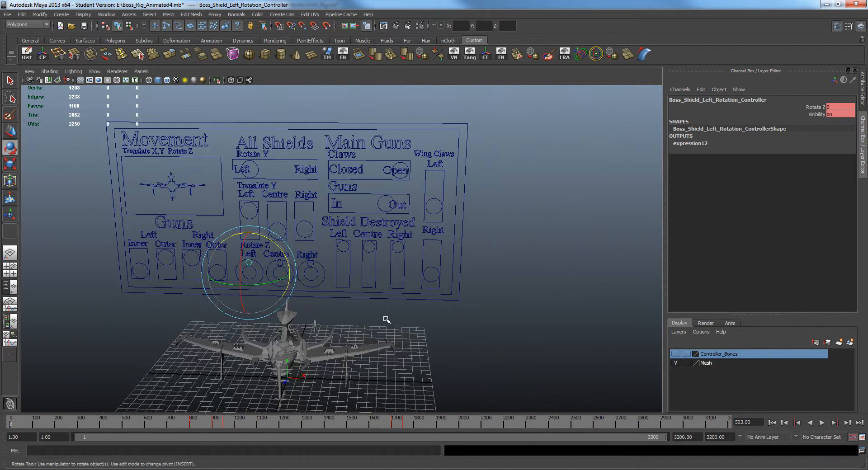
pyautogui.keyDown('alt'); pyautogui.moveTo(386, 320); pyautogui.dragTo(410, 323); pyautogui.keyUp('alt')
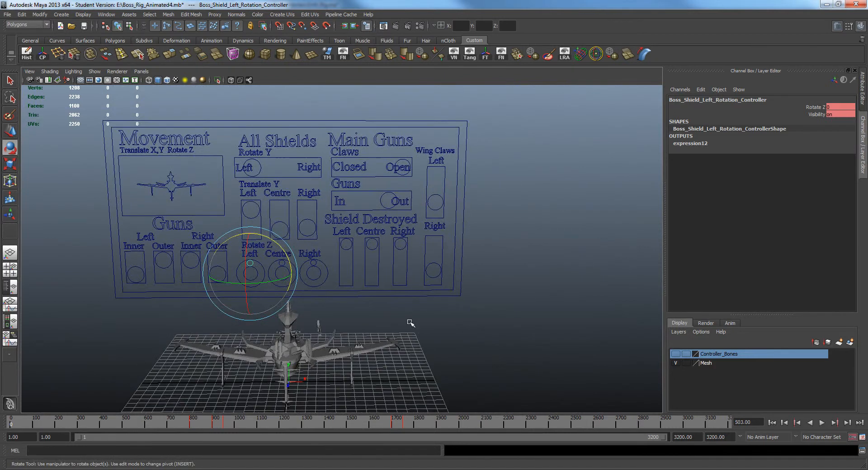
# Try lowering the Left Shield Destroyed slider to about -118.98 to make the left shield disappear, and restore it
pyautogui.keyDown('alt'); pyautogui.moveTo(386, 215); pyautogui.dragTo(339, 178, button='middle'); pyautogui.keyUp('alt')
pyautogui.keyDown('alt'); pyautogui.moveTo(339, 179); pyautogui.dragTo(353, 176); pyautogui.keyUp('alt')
pyautogui.keyDown('alt'); pyautogui.moveTo(342, 165); pyautogui.dragTo(346, 199, button='middle'); pyautogui.keyUp('alt')
pyautogui.scroll(4, 347, 198)
pyautogui.scroll(2, 347, 198)
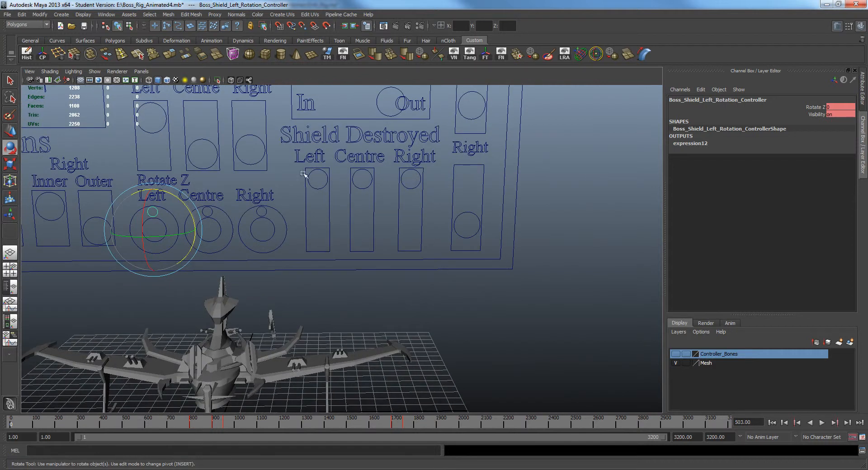
pyautogui.keyDown('alt'); pyautogui.moveTo(312, 225); pyautogui.dragTo(359, 185, button='middle'); pyautogui.keyUp('alt')
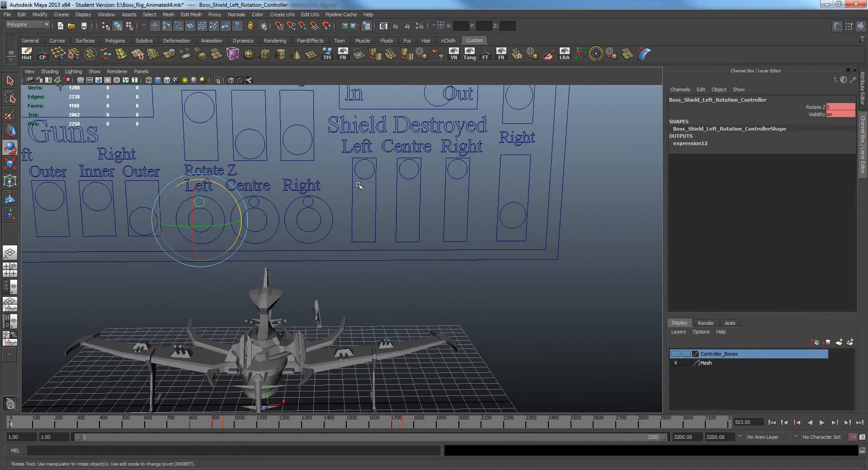
pyautogui.click(367, 180)
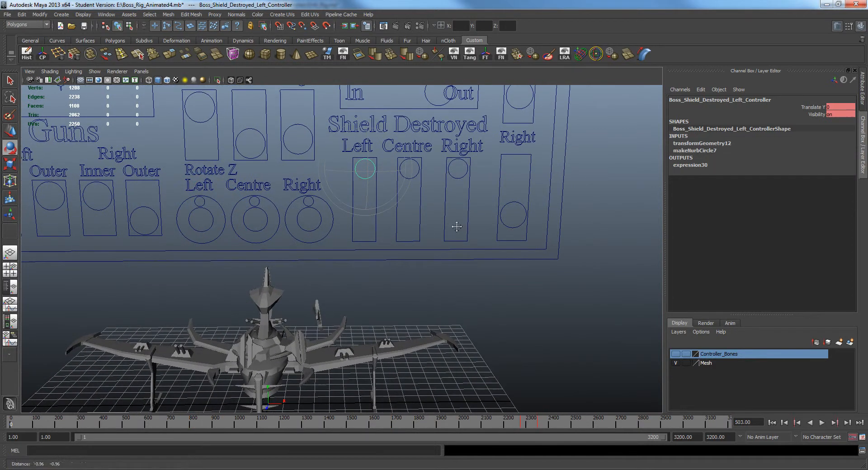
pyautogui.press('w')
pyautogui.keyDown('alt'); pyautogui.moveTo(370, 223); pyautogui.dragTo(405, 155, button='middle'); pyautogui.keyUp('alt')
pyautogui.scroll(-2, 405, 152)
pyautogui.moveTo(392, 96); pyautogui.dragTo(392, 102)
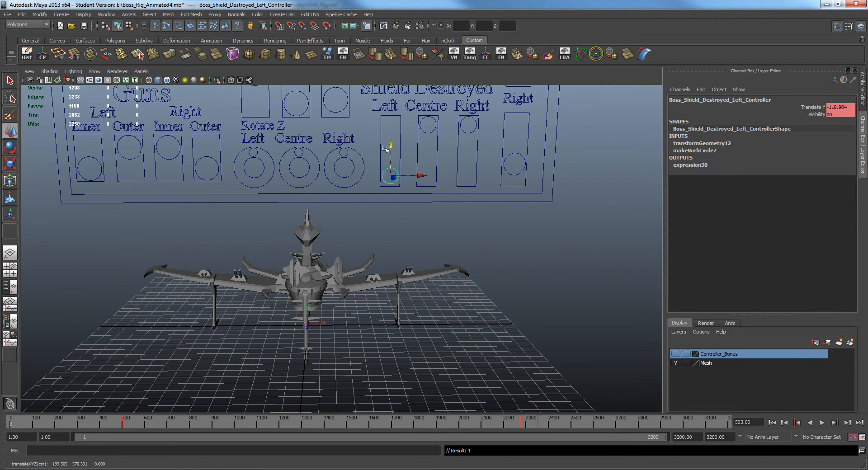
# Try lowering the Centre Shield Destroyed slider, and return it to its starting position
pyautogui.click(437, 121)
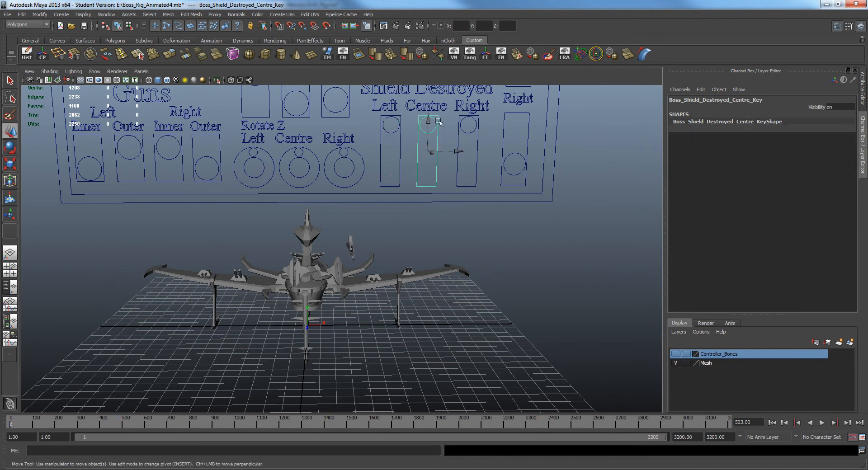
pyautogui.click(436, 120)
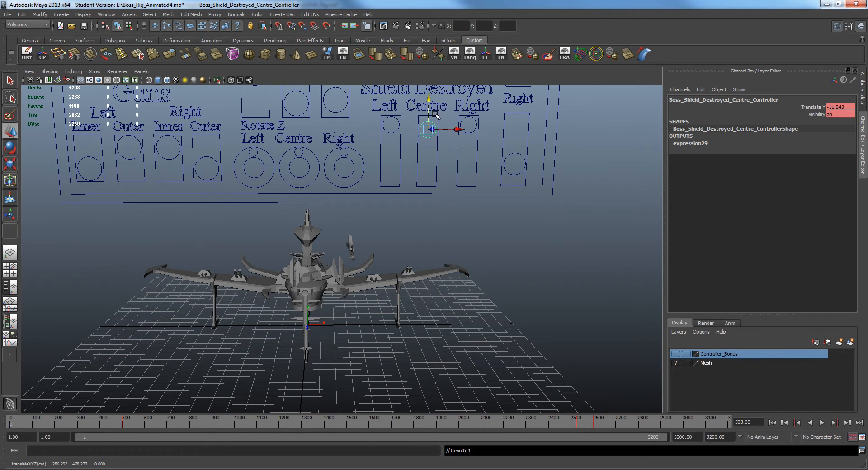
pyautogui.keyDown('alt'); pyautogui.moveTo(512, 189); pyautogui.dragTo(382, 296); pyautogui.keyUp('alt')
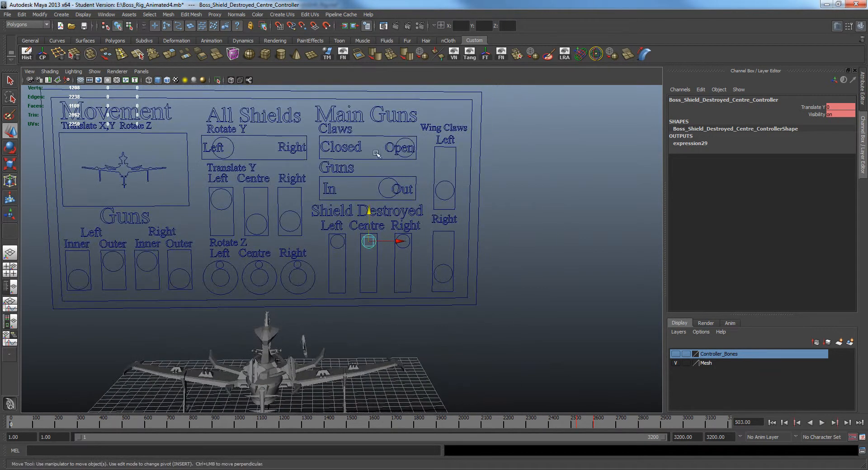
# Try sliding the Main Guns Claws controller toward Closed, and return it to Open
pyautogui.keyDown('alt'); pyautogui.moveTo(375, 154); pyautogui.dragTo(448, 92); pyautogui.keyUp('alt')
pyautogui.click(435, 94)
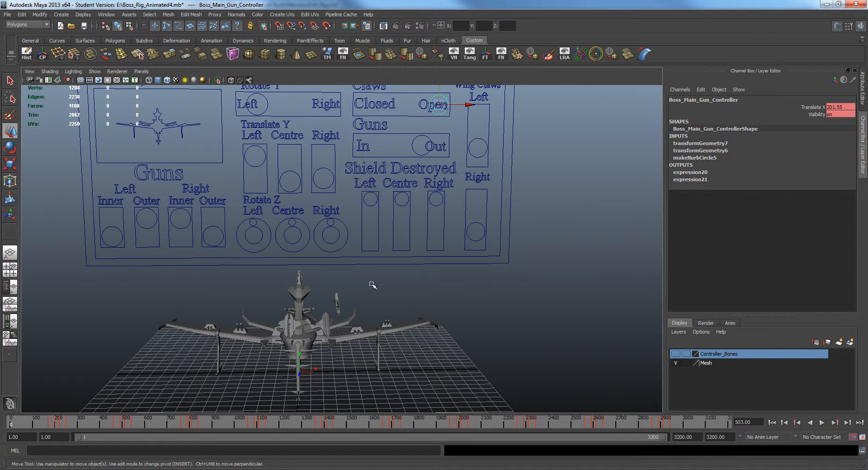
pyautogui.keyDown('alt'); pyautogui.moveTo(314, 335); pyautogui.dragTo(329, 268, button='middle'); pyautogui.keyUp('alt')
pyautogui.keyDown('alt'); pyautogui.moveTo(328, 267); pyautogui.dragTo(428, 339, button='right'); pyautogui.keyUp('alt')
pyautogui.keyDown('alt'); pyautogui.moveTo(315, 316); pyautogui.dragTo(401, 253, button='middle'); pyautogui.keyUp('alt')
pyautogui.keyDown('alt'); pyautogui.moveTo(520, 265); pyautogui.dragTo(461, 199, button='right'); pyautogui.keyUp('alt')
pyautogui.keyDown('alt'); pyautogui.moveTo(487, 148); pyautogui.dragTo(467, 244, button='middle'); pyautogui.keyUp('alt')
pyautogui.keyDown('alt'); pyautogui.moveTo(467, 255); pyautogui.dragTo(411, 268, button='right'); pyautogui.keyUp('alt')
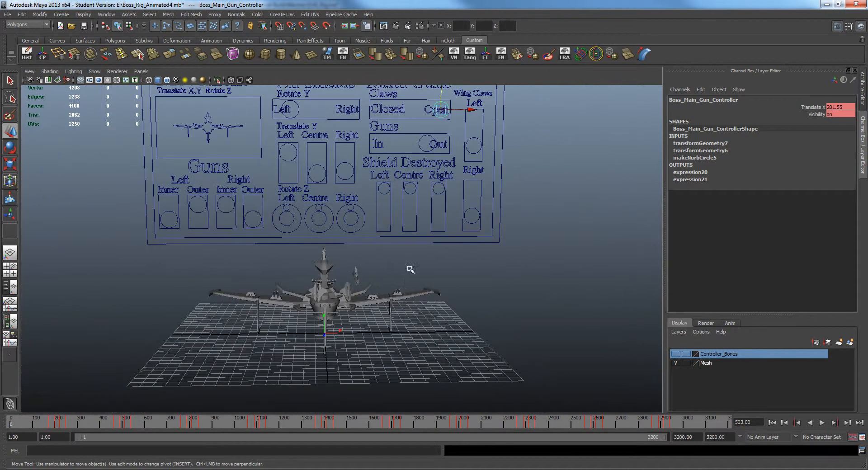
pyautogui.keyDown('alt'); pyautogui.moveTo(402, 306); pyautogui.dragTo(406, 310, button='middle'); pyautogui.keyUp('alt')
pyautogui.moveTo(480, 112); pyautogui.dragTo(406, 107)
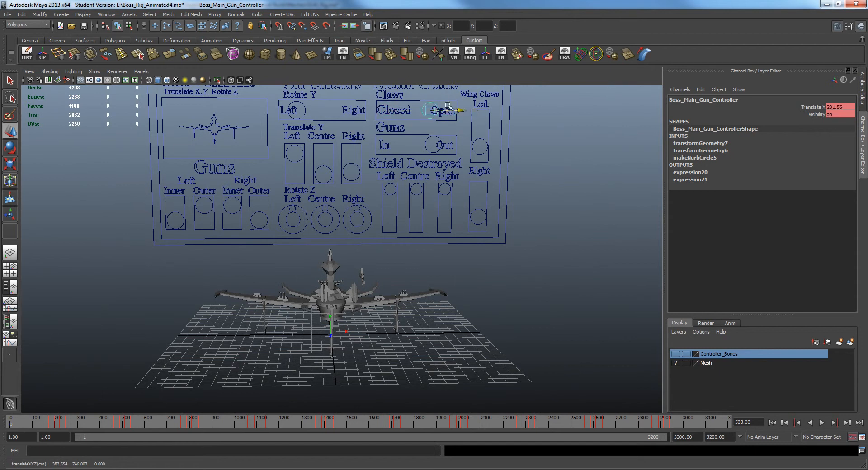
# Slide the Main Guns' Guns controller to the In end, at about -110.27, and check the guns on the boss
pyautogui.click(442, 137)
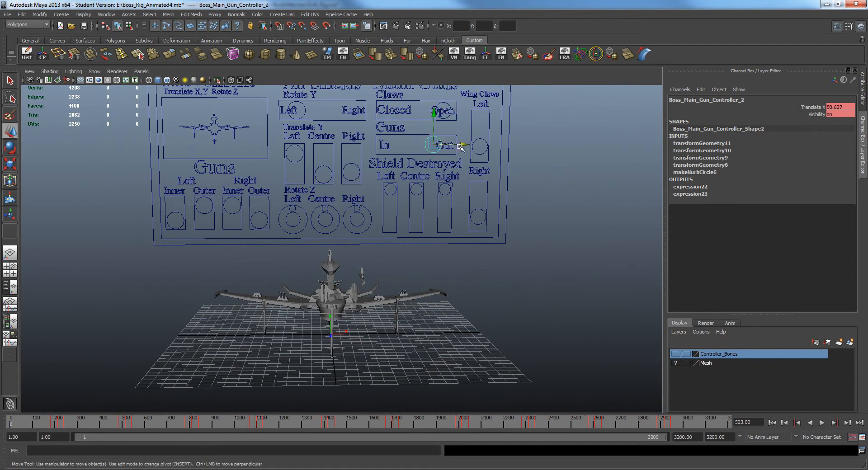
pyautogui.moveTo(464, 146); pyautogui.dragTo(492, 139)
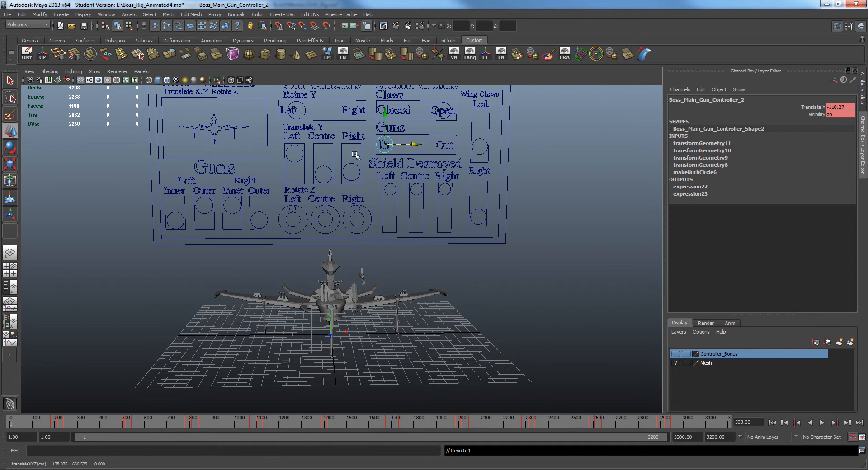
pyautogui.scroll(5, 388, 254)
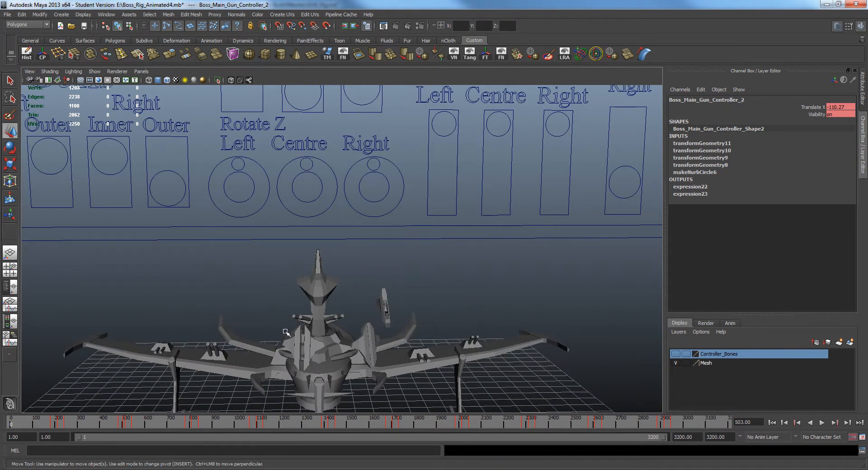
pyautogui.scroll(-6, 403, 235)
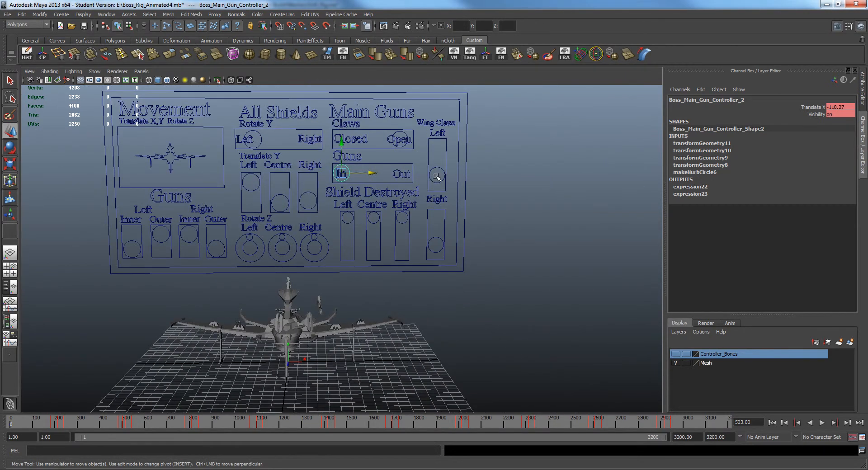
# Test the Left Wing Claws slider by raising it to about 102.44 and moving it back down its track
pyautogui.click(438, 162)
pyautogui.click(435, 168)
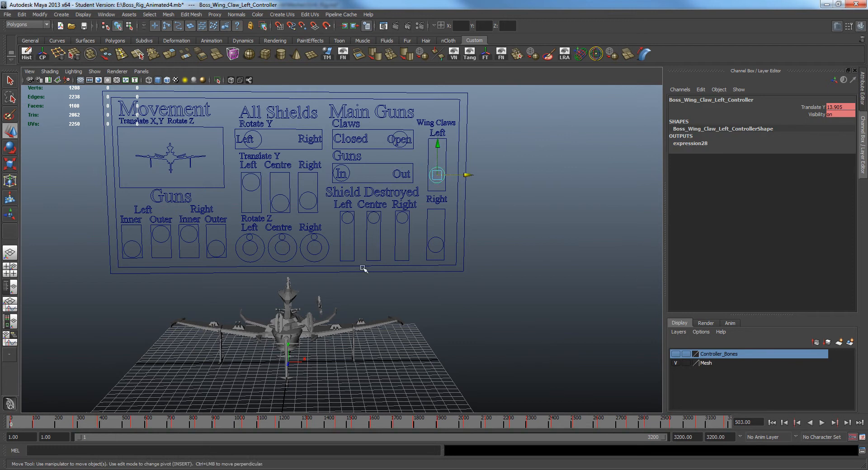
pyautogui.keyDown('alt'); pyautogui.moveTo(364, 268); pyautogui.dragTo(361, 256); pyautogui.keyUp('alt')
pyautogui.keyDown('alt'); pyautogui.moveTo(361, 257); pyautogui.dragTo(405, 237, button='middle'); pyautogui.keyUp('alt')
pyautogui.keyDown('alt'); pyautogui.moveTo(355, 252); pyautogui.dragTo(506, 214); pyautogui.keyUp('alt')
pyautogui.scroll(2, 471, 278)
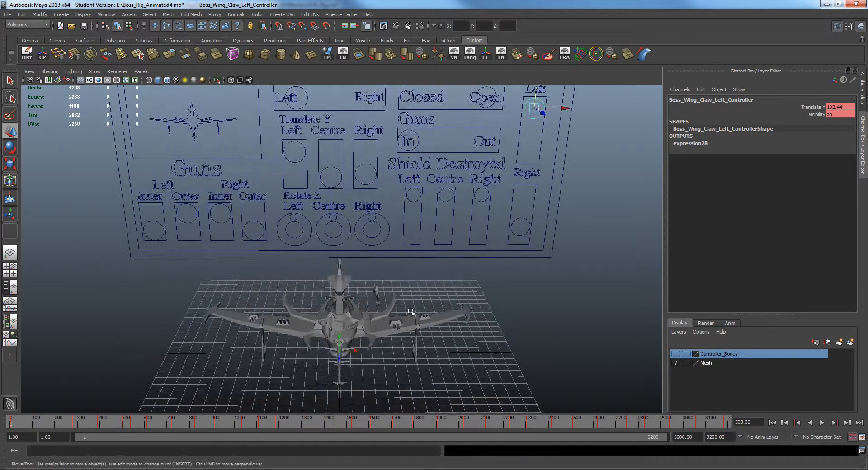
pyautogui.keyDown('alt'); pyautogui.moveTo(411, 312); pyautogui.dragTo(415, 289); pyautogui.keyUp('alt')
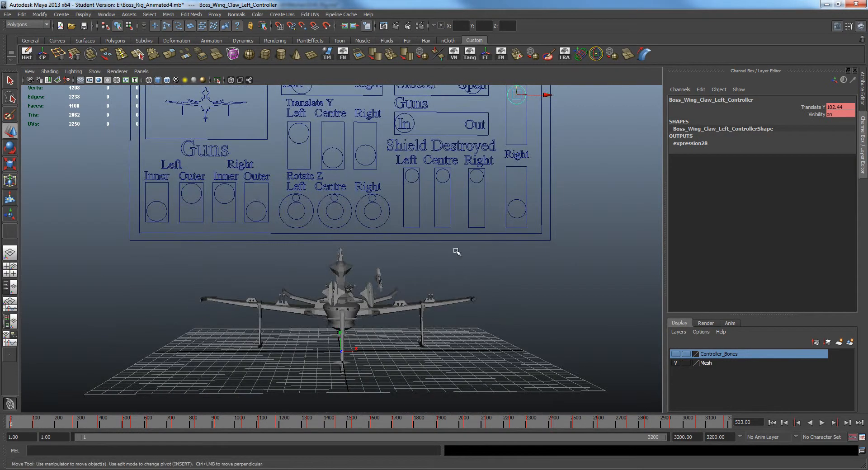
pyautogui.scroll(-3, 457, 252)
pyautogui.keyDown('alt'); pyautogui.moveTo(448, 273); pyautogui.dragTo(448, 275); pyautogui.keyUp('alt')
pyautogui.moveTo(479, 132); pyautogui.dragTo(481, 156)
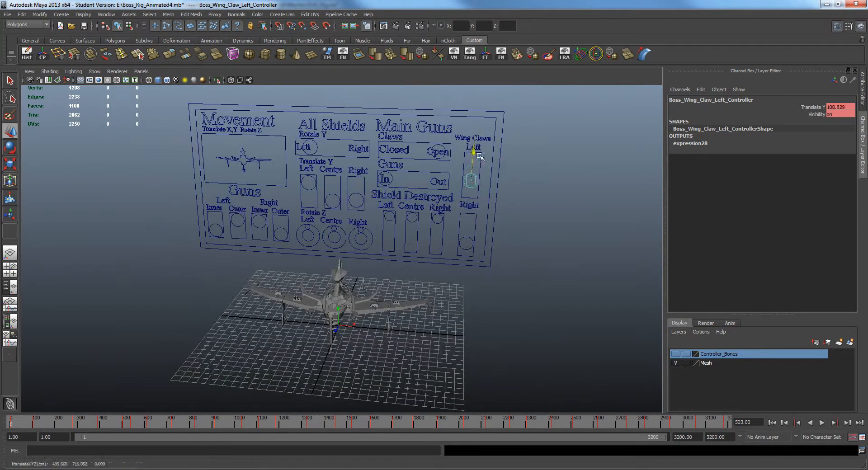
# Frame the whole boss from the front, play its animation from frame 502, and stop playback at frame 632
pyautogui.keyDown('alt'); pyautogui.moveTo(427, 335); pyautogui.dragTo(440, 314, button='middle'); pyautogui.keyUp('alt')
pyautogui.scroll(4, 440, 314)
pyautogui.keyDown('alt'); pyautogui.moveTo(440, 314); pyautogui.dragTo(396, 320); pyautogui.keyUp('alt')
pyautogui.keyDown('alt'); pyautogui.moveTo(395, 320); pyautogui.dragTo(390, 266, button='middle'); pyautogui.keyUp('alt')
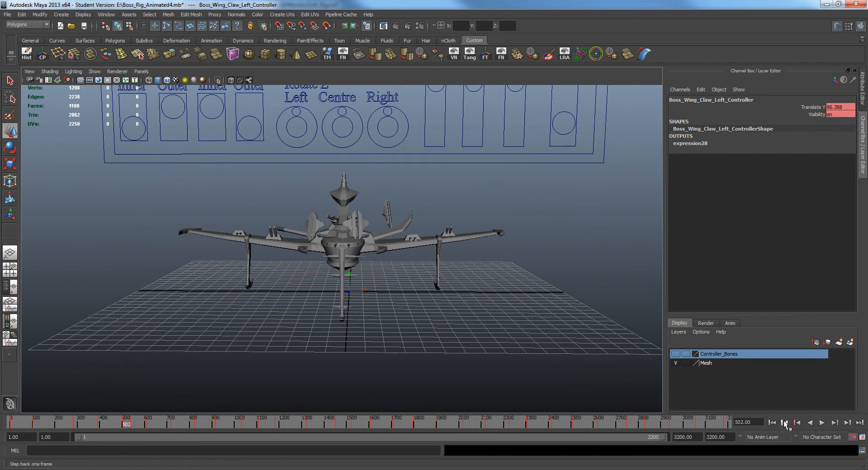
pyautogui.click(823, 423)
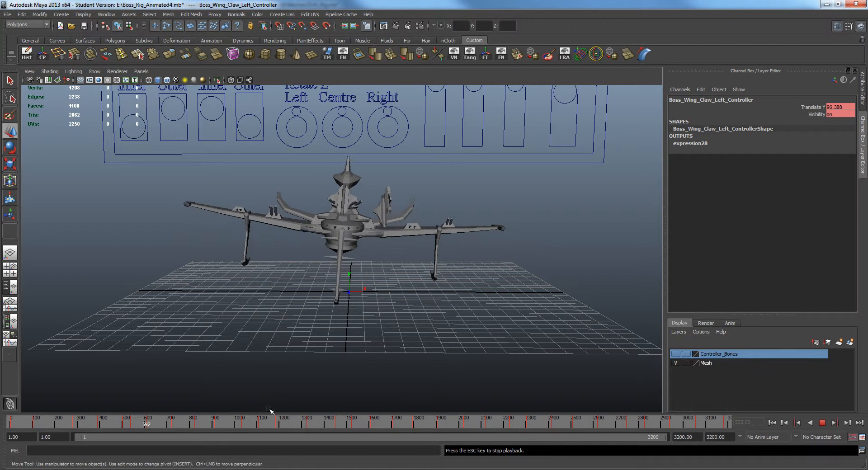
pyautogui.click(823, 423)
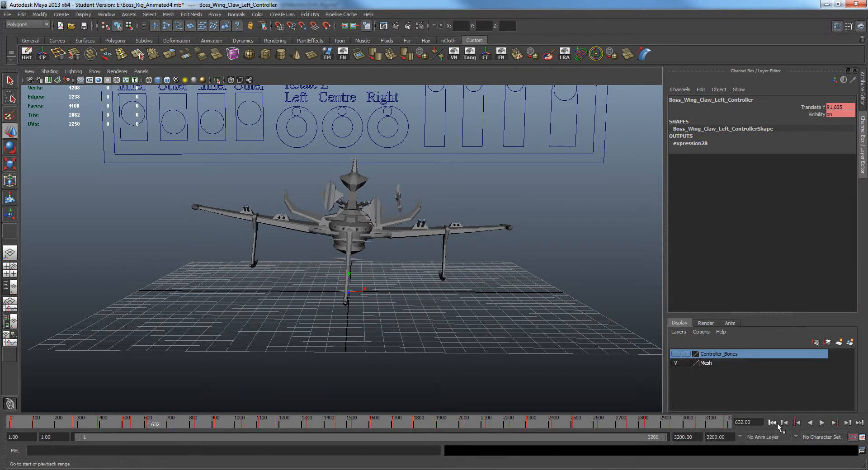
# Play the boss animation from the first frame and examine the moving wings, guns and shields from the front
pyautogui.click(774, 424)
pyautogui.click(822, 424)
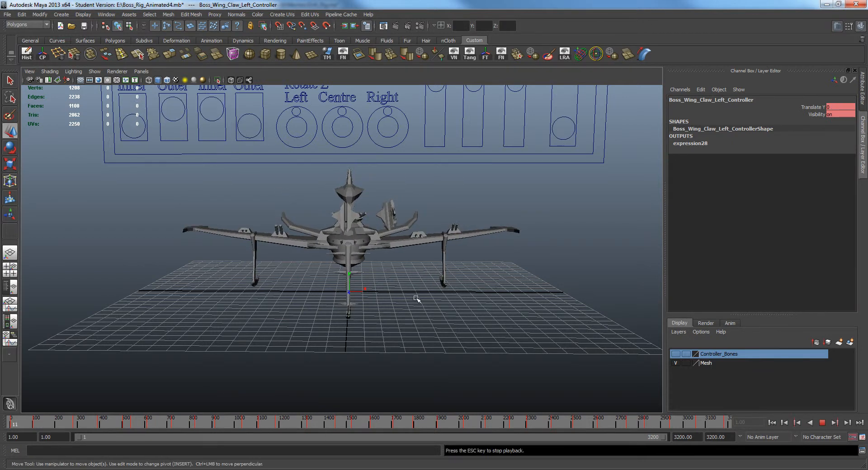
pyautogui.scroll(4, 435, 304)
pyautogui.scroll(-1, 442, 308)
pyautogui.keyDown('alt'); pyautogui.moveTo(446, 311); pyautogui.dragTo(441, 310, button='middle'); pyautogui.keyUp('alt')
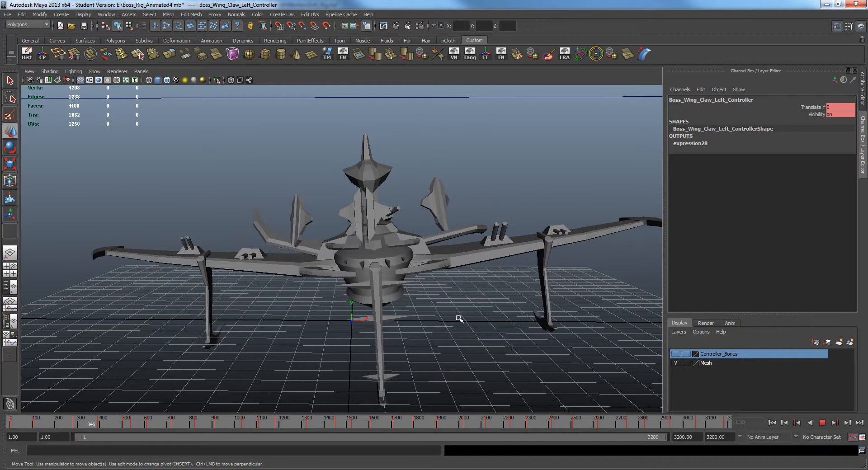
pyautogui.keyDown('alt'); pyautogui.moveTo(246, 325); pyautogui.dragTo(316, 275, button='middle'); pyautogui.keyUp('alt')
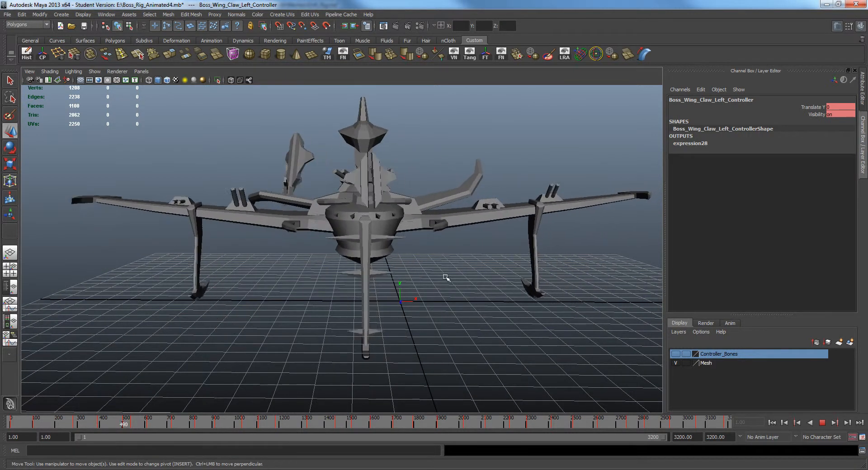
pyautogui.keyDown('alt'); pyautogui.moveTo(446, 277); pyautogui.dragTo(430, 301); pyautogui.keyUp('alt')
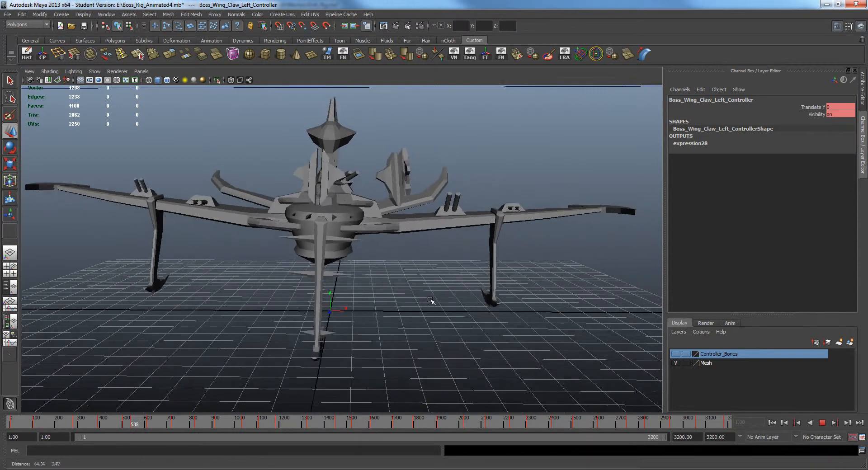
pyautogui.keyDown('alt'); pyautogui.moveTo(368, 309); pyautogui.dragTo(393, 335, button='middle'); pyautogui.keyUp('alt')
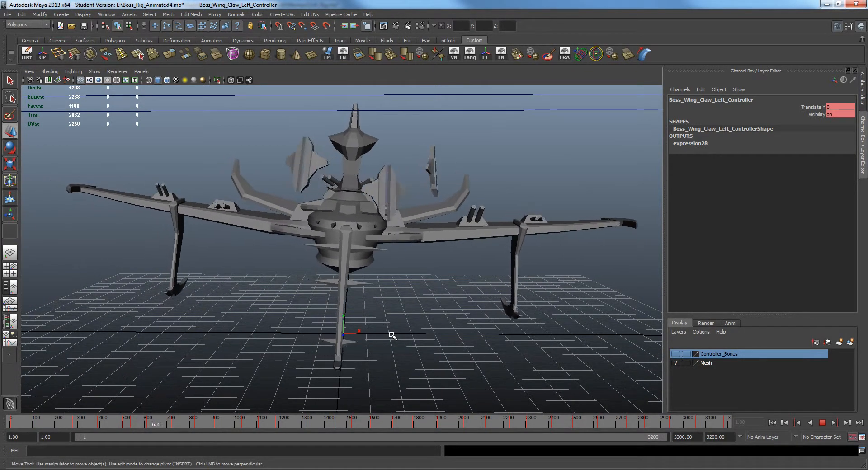
# Examine the boss's main guns and front claws up close from above while the animation plays
pyautogui.keyDown('alt'); pyautogui.moveTo(392, 335); pyautogui.dragTo(452, 338); pyautogui.keyUp('alt')
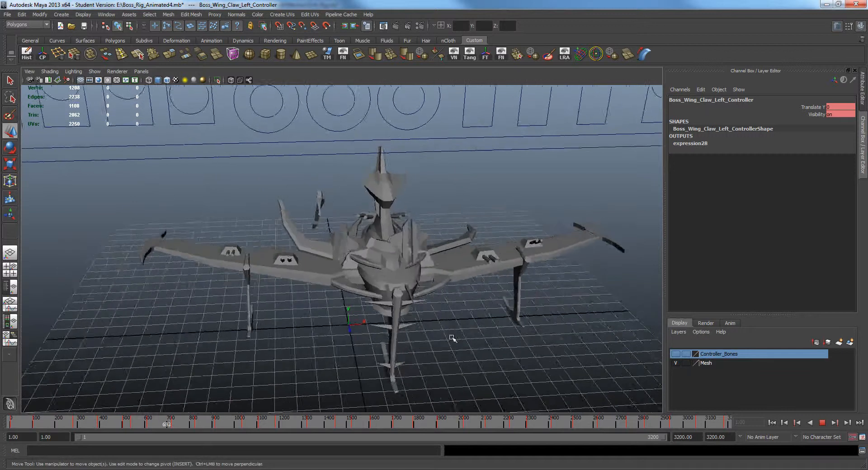
pyautogui.keyDown('alt'); pyautogui.moveTo(452, 339); pyautogui.dragTo(475, 361, button='right'); pyautogui.keyUp('alt')
pyautogui.keyDown('alt'); pyautogui.moveTo(475, 361); pyautogui.dragTo(351, 300, button='middle'); pyautogui.keyUp('alt')
pyautogui.keyDown('alt'); pyautogui.moveTo(351, 300); pyautogui.dragTo(402, 304, button='right'); pyautogui.keyUp('alt')
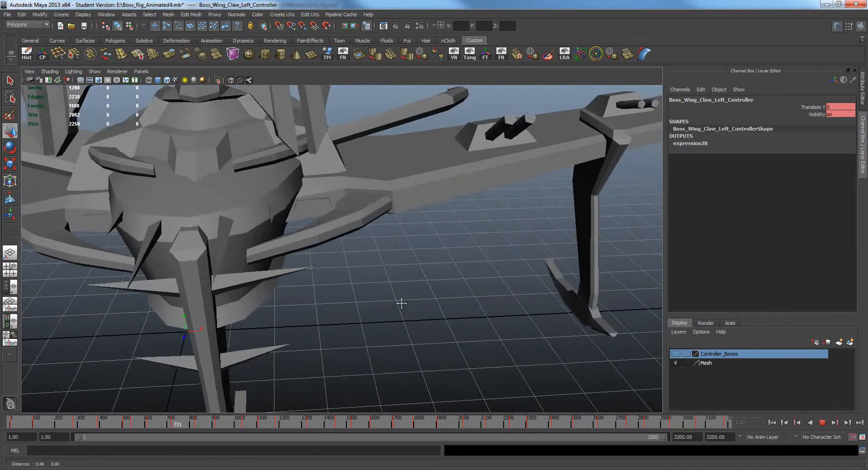
pyautogui.keyDown('alt'); pyautogui.moveTo(401, 304); pyautogui.dragTo(490, 292, button='middle'); pyautogui.keyUp('alt')
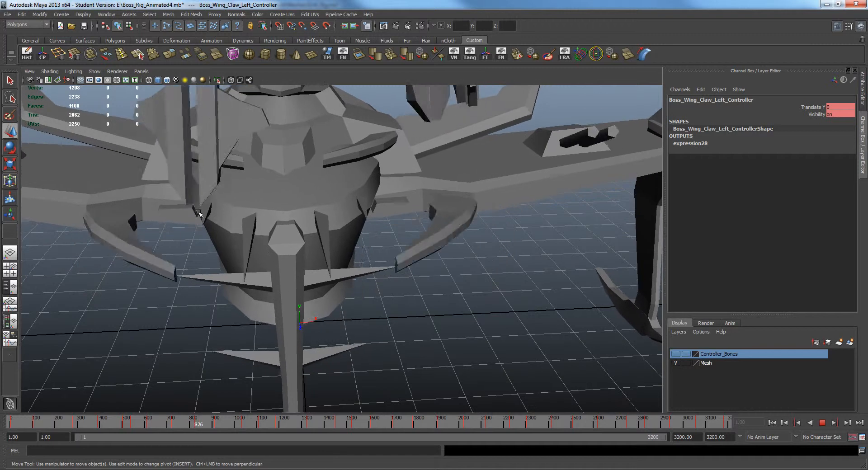
pyautogui.keyDown('alt'); pyautogui.moveTo(484, 304); pyautogui.dragTo(437, 333, button='right'); pyautogui.keyUp('alt')
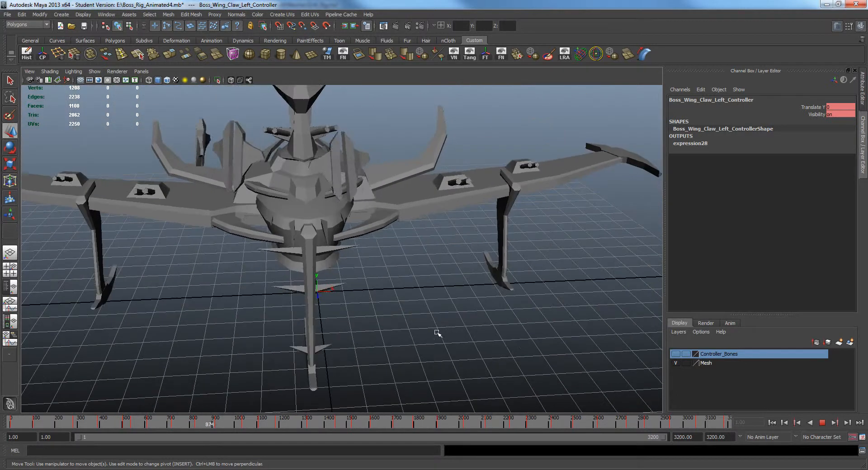
# Skip the animation ahead to just past frame 2000, watch the whole boss during playback, and stop at frame 2580
pyautogui.keyDown('alt'); pyautogui.moveTo(437, 333); pyautogui.dragTo(477, 324, button='middle'); pyautogui.keyUp('alt')
pyautogui.scroll(-5, 477, 327)
pyautogui.keyDown('alt'); pyautogui.moveTo(477, 327); pyautogui.dragTo(464, 319); pyautogui.keyUp('alt')
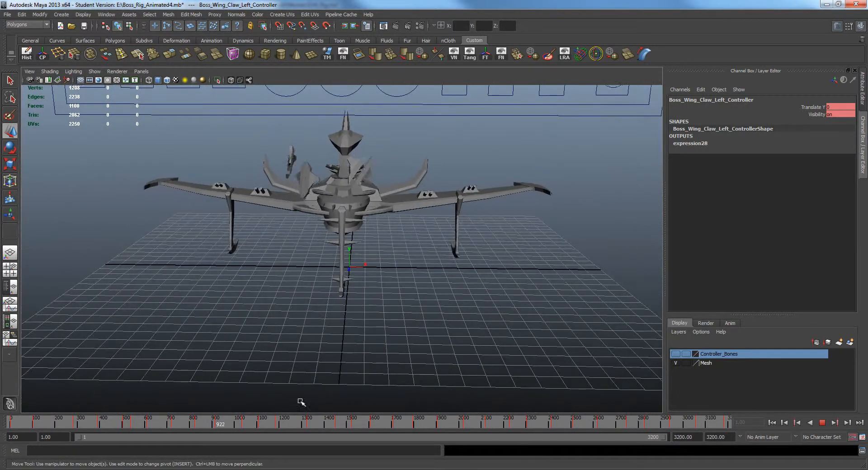
pyautogui.moveTo(232, 421); pyautogui.dragTo(473, 421)
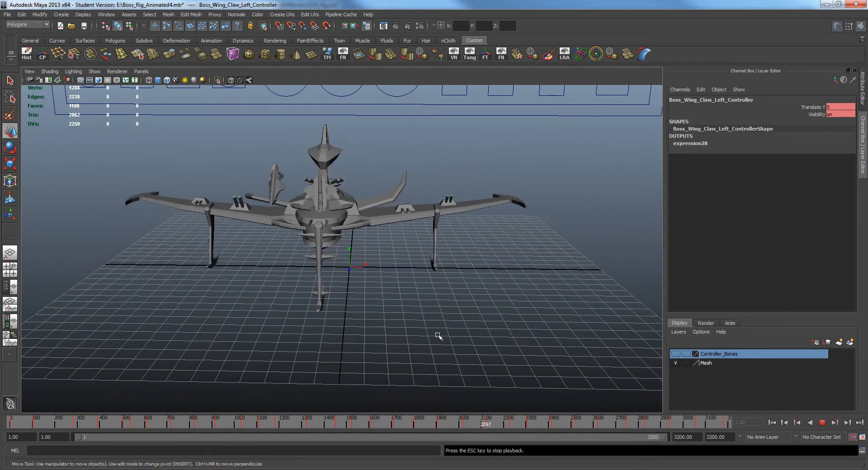
pyautogui.scroll(3, 406, 323)
pyautogui.keyDown('alt'); pyautogui.moveTo(434, 349); pyautogui.dragTo(266, 293, button='right'); pyautogui.keyUp('alt')
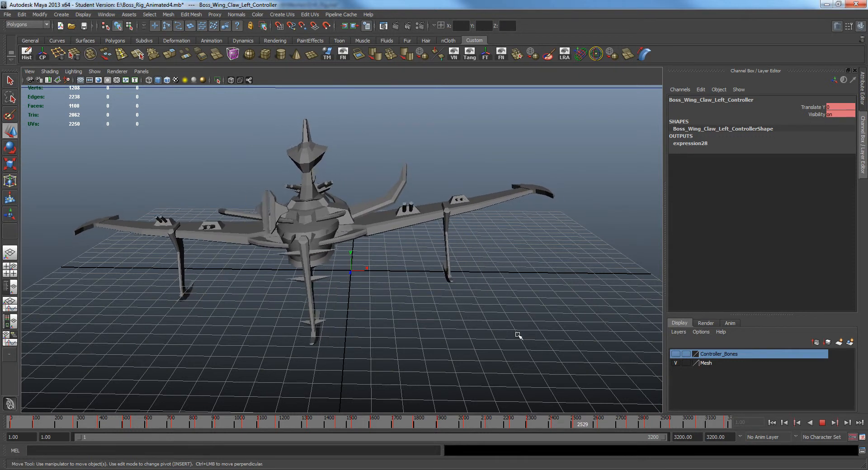
pyautogui.click(821, 423)
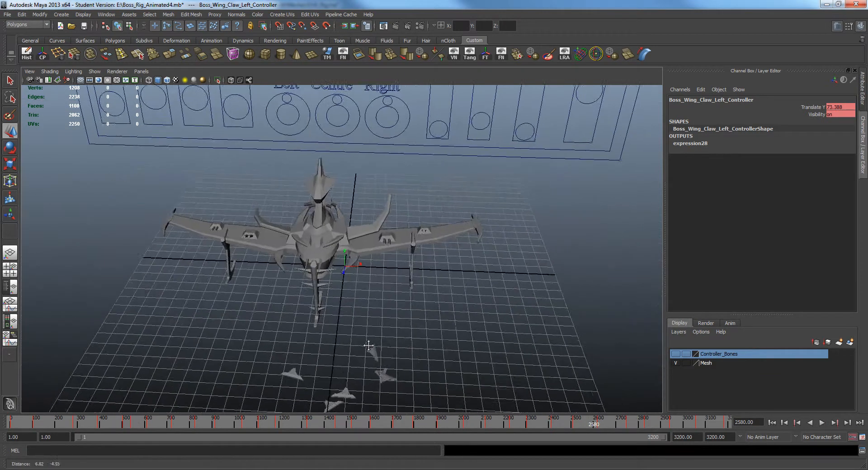